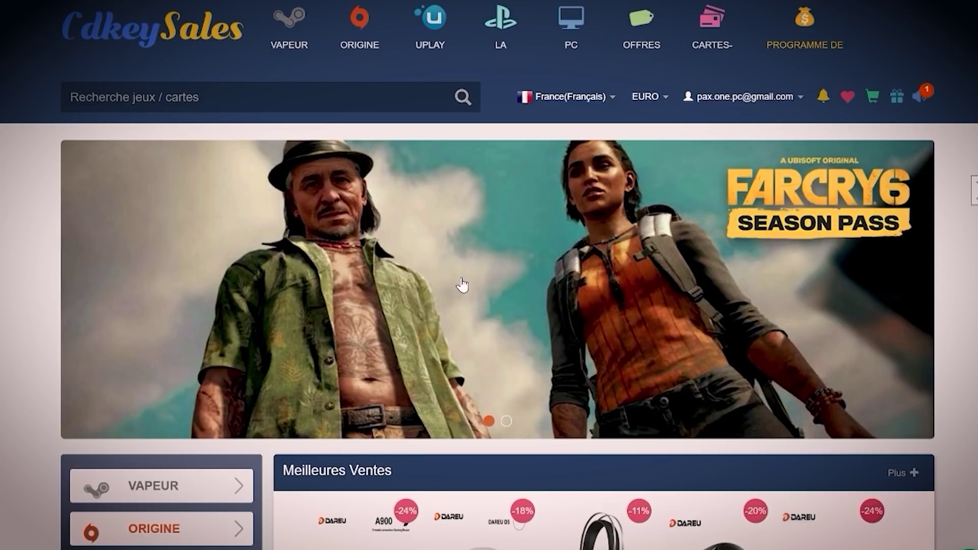
Search the key store for WINDOWS 10 PRO and order one MS Windows 10 Pro OEM CD-KEY GLOBAL
{"action": "scroll", "coordinate": [462, 283], "scroll_direction": "down", "scroll_amount": 10}
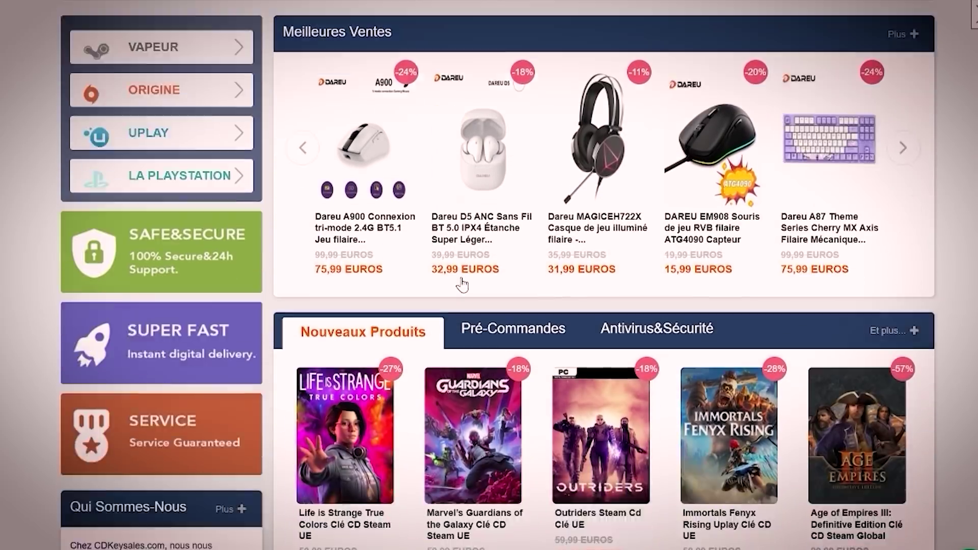
{"action": "scroll", "coordinate": [462, 283], "scroll_direction": "down", "scroll_amount": 6}
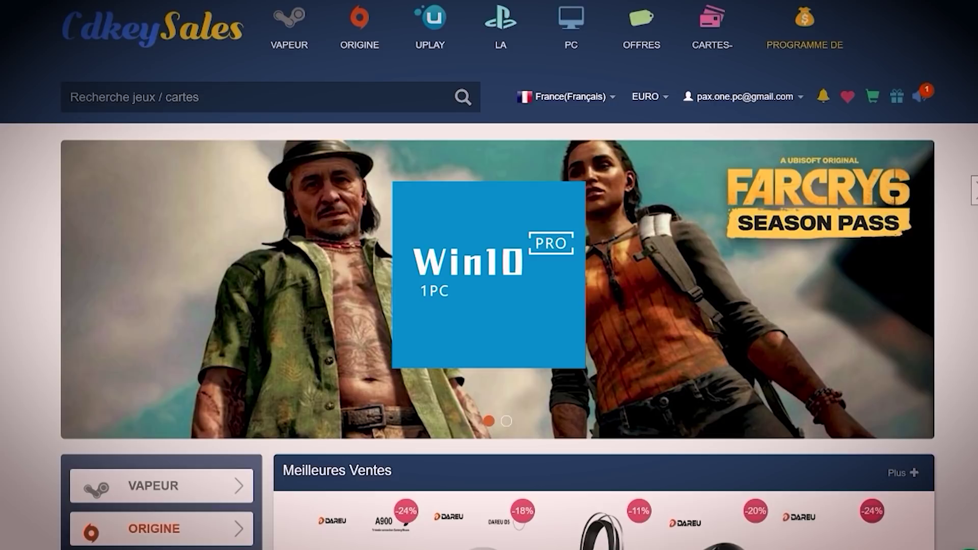
{"action": "left_click", "coordinate": [71, 97]}
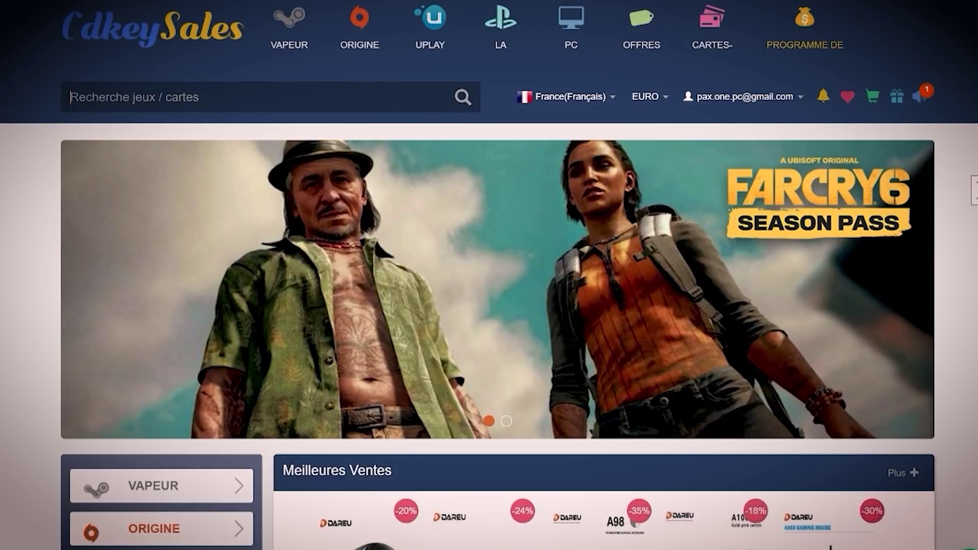
{"action": "type", "text": "WINDOWS 10 PRO"}
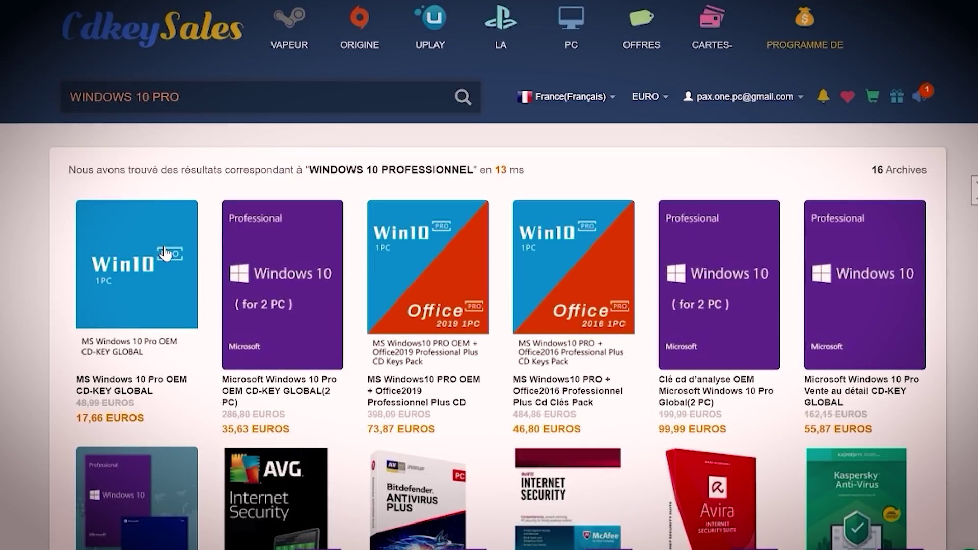
{"action": "left_click", "coordinate": [159, 264]}
{"action": "left_click", "coordinate": [559, 516]}
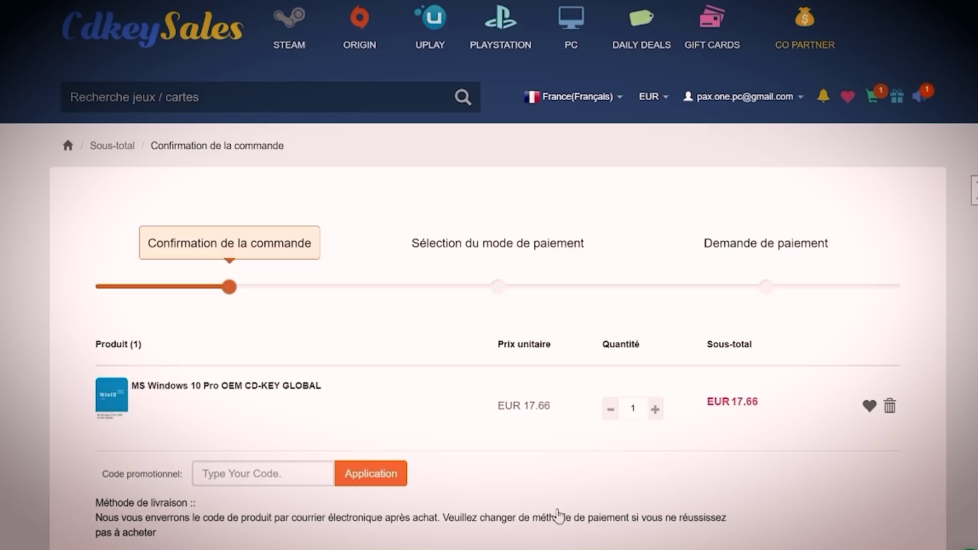
Apply the promo code PAX to the order and continue to the payment method selection
{"action": "left_click", "coordinate": [245, 474]}
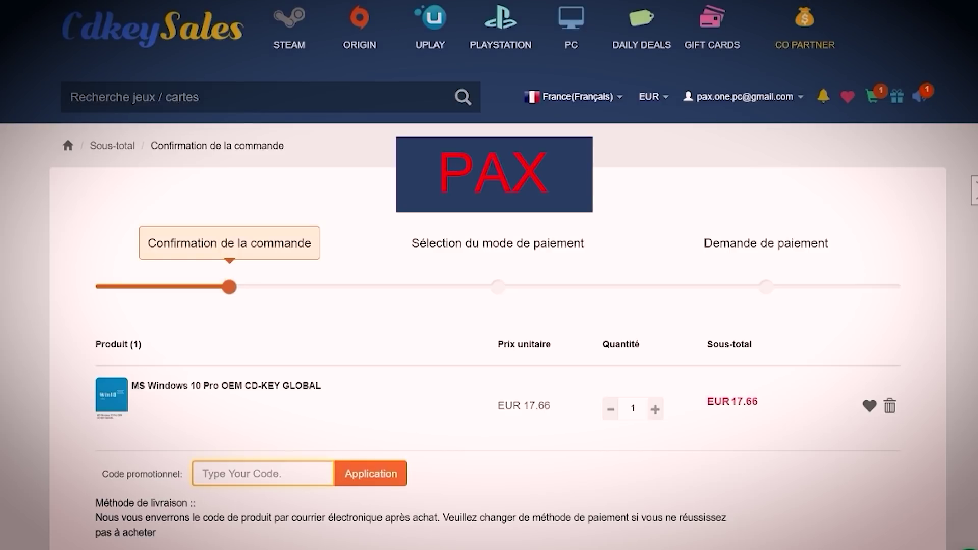
{"action": "type", "text": "PAX"}
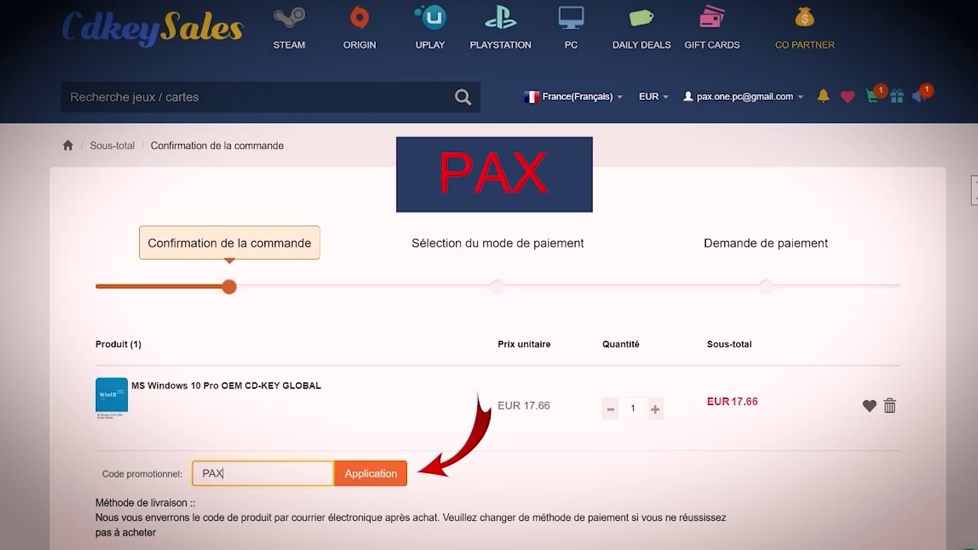
{"action": "left_click", "coordinate": [381, 479]}
{"action": "scroll", "coordinate": [578, 500], "scroll_direction": "down", "scroll_amount": 5}
{"action": "left_click", "coordinate": [535, 430]}
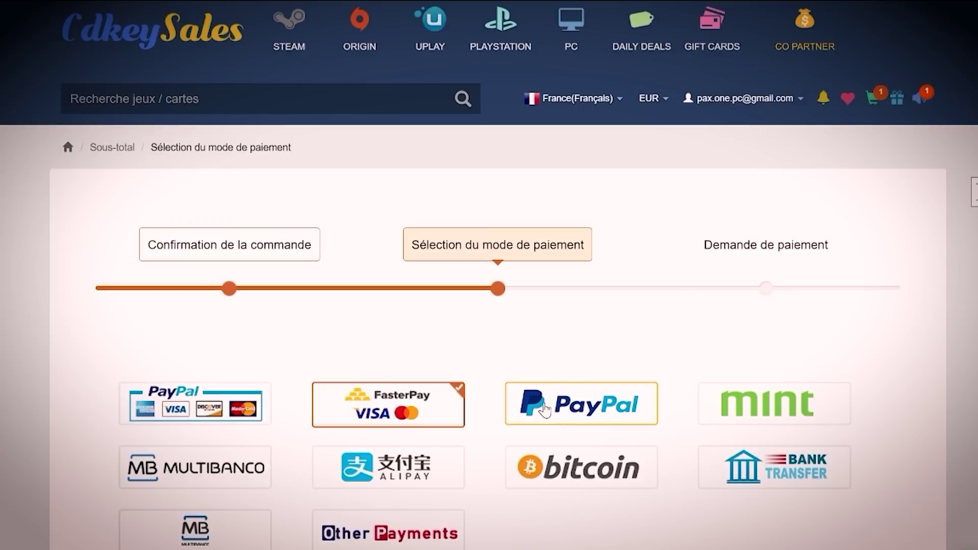
Choose PayPal as the payment method and submit the order for payment
{"action": "left_click", "coordinate": [587, 401]}
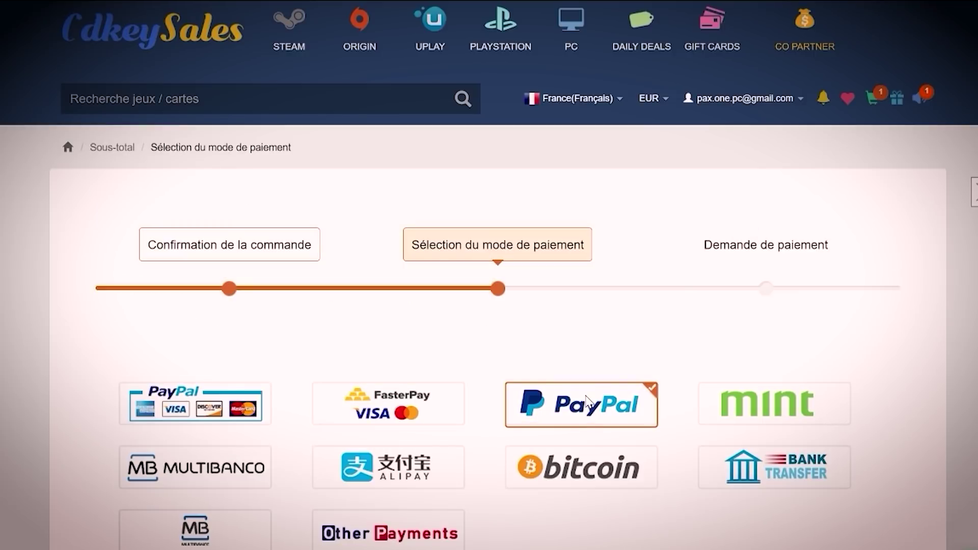
{"action": "scroll", "coordinate": [642, 433], "scroll_direction": "down", "scroll_amount": 4}
{"action": "left_click", "coordinate": [714, 465]}
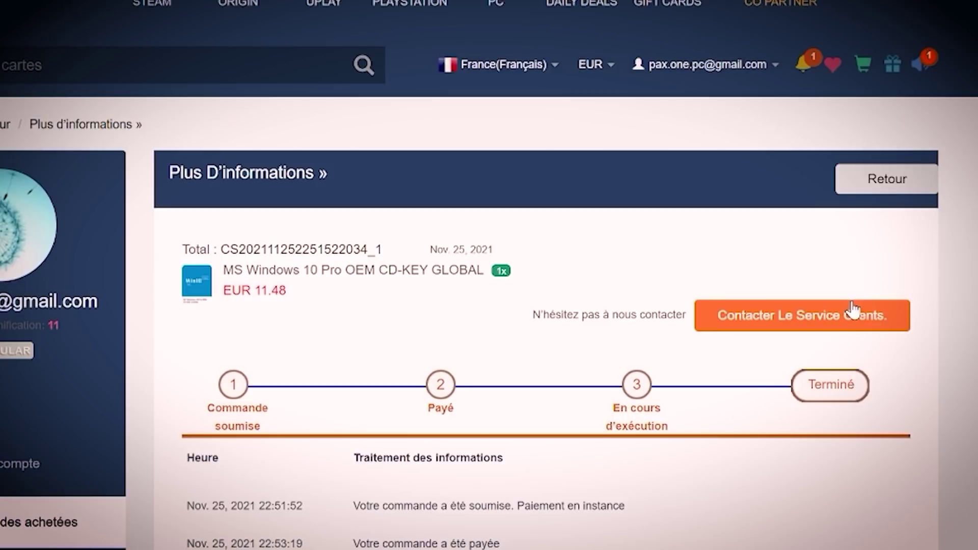
Reveal the purchased Windows 10 Pro key in the order details and select the whole key code
{"action": "scroll", "coordinate": [516, 538], "scroll_direction": "down", "scroll_amount": 3}
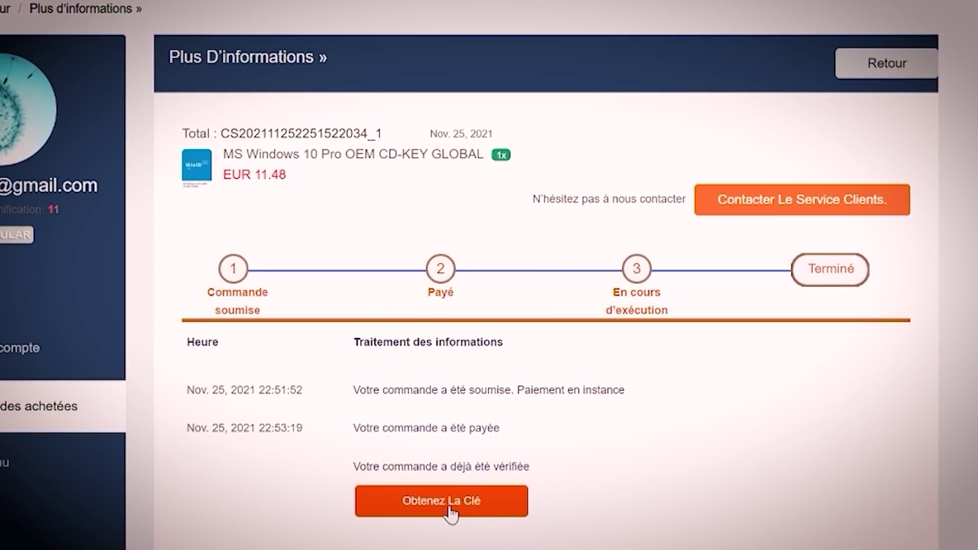
{"action": "left_click", "coordinate": [448, 512]}
{"action": "scroll", "coordinate": [535, 500], "scroll_direction": "down", "scroll_amount": 3}
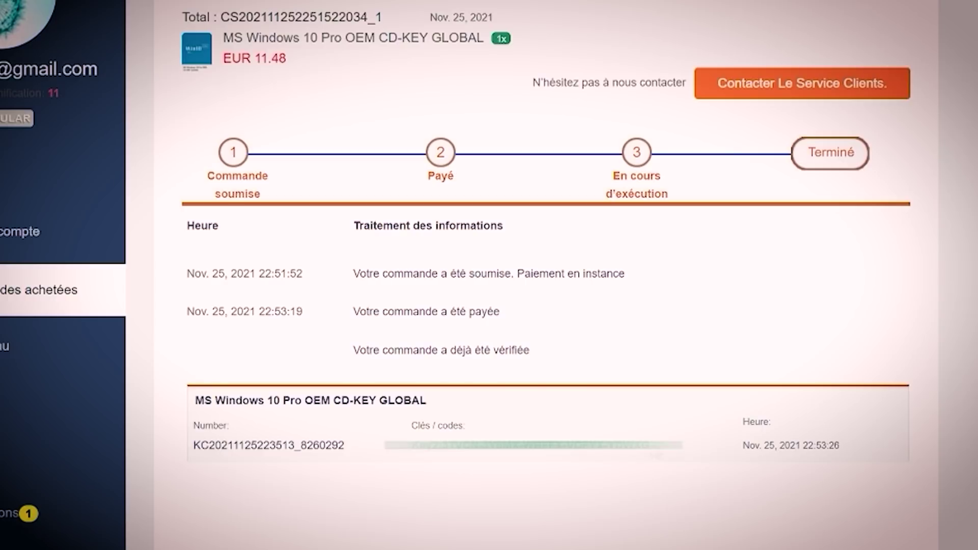
{"action": "left_click_drag", "start_coordinate": [683, 446], "coordinate": [412, 448]}
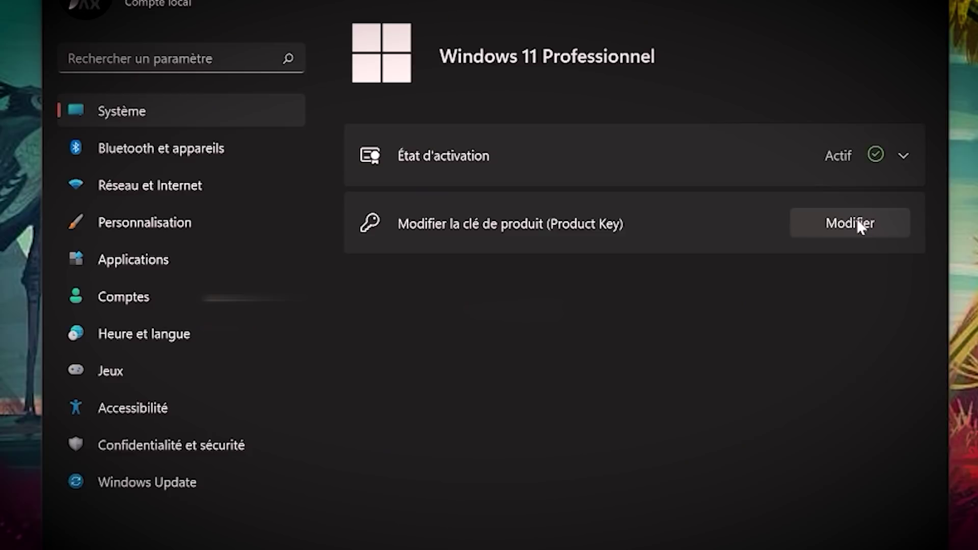
Switch to the Windows activation settings, paste the purchased product key as the new key and submit it for activation
{"action": "left_click", "coordinate": [857, 219]}
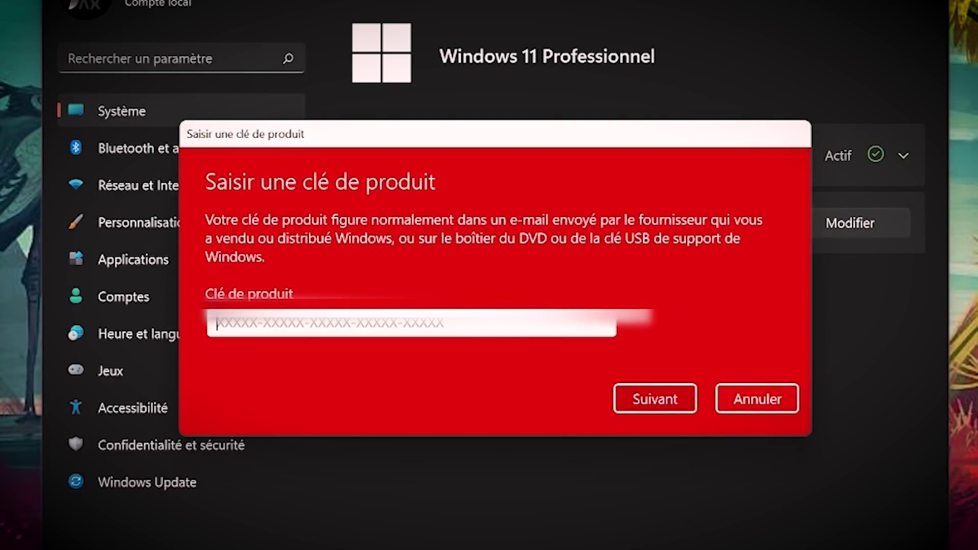
{"action": "right_click", "coordinate": [386, 326]}
{"action": "left_click", "coordinate": [422, 344]}
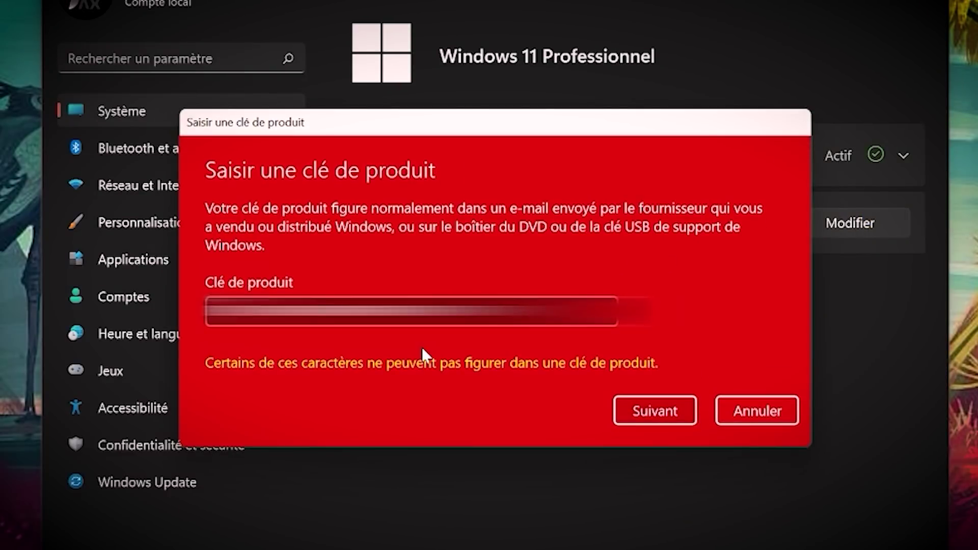
{"action": "left_click", "coordinate": [656, 412]}
{"action": "left_click", "coordinate": [658, 338]}
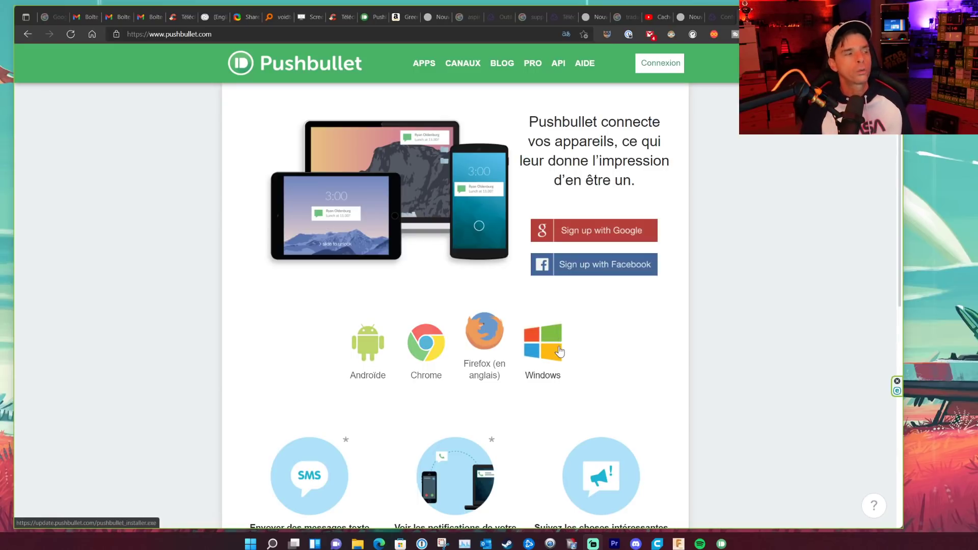
{"action": "left_click_drag", "start_coordinate": [414, 549], "coordinate": [405, 141]}
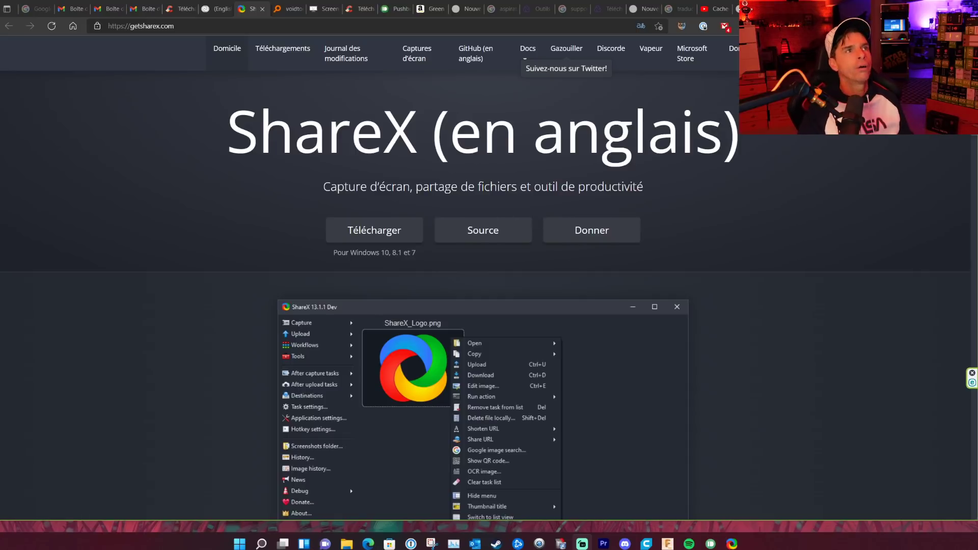
{"action": "left_click_drag", "start_coordinate": [451, 133], "coordinate": [716, 148]}
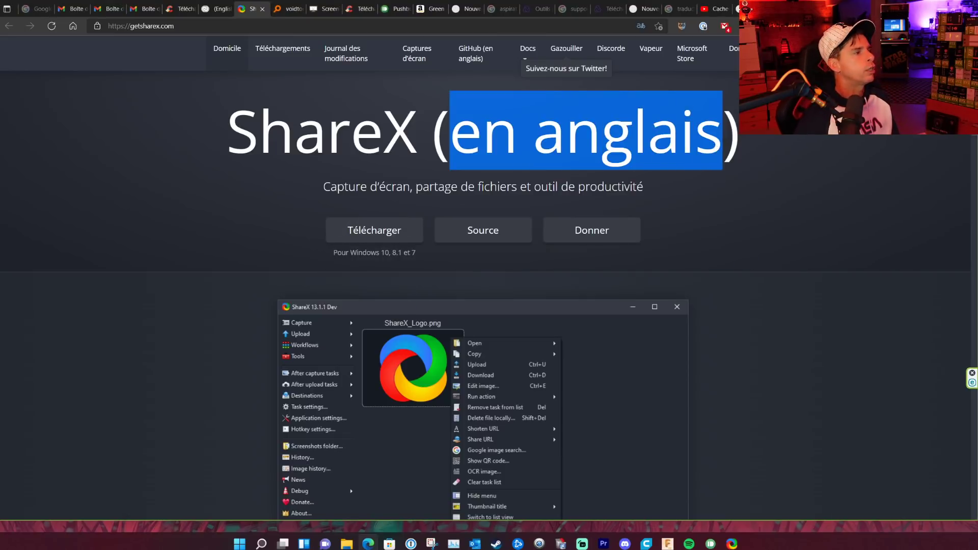
Bring the ShareX program window over its website and look through its capture, destination and tool options
{"action": "left_click_drag", "start_coordinate": [376, 186], "coordinate": [396, 113]}
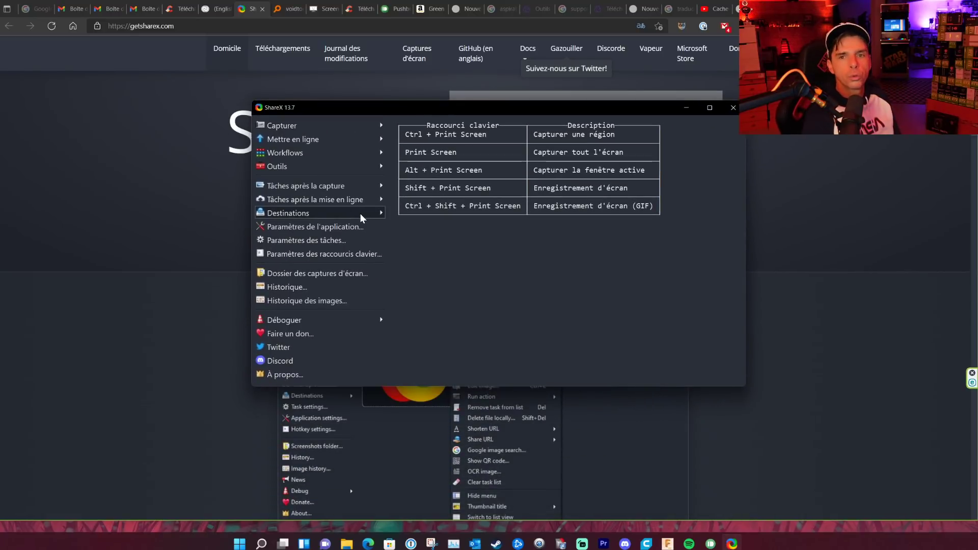
{"action": "left_click", "coordinate": [335, 124]}
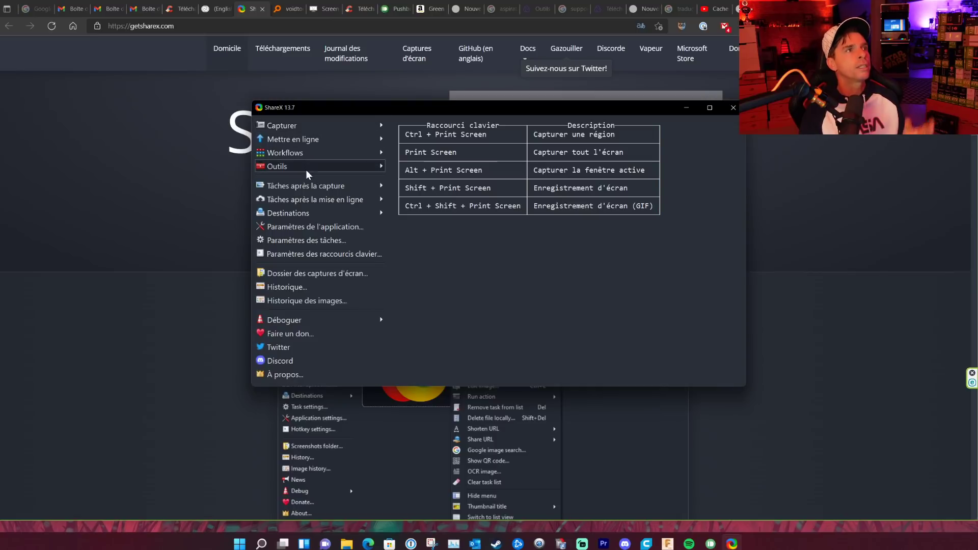
{"action": "mouse_move", "coordinate": [312, 213]}
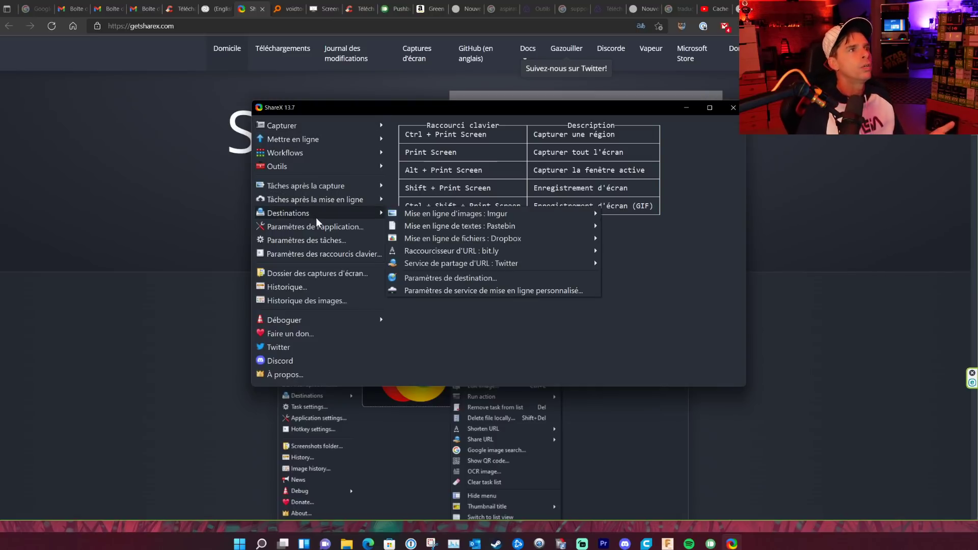
{"action": "mouse_move", "coordinate": [323, 168]}
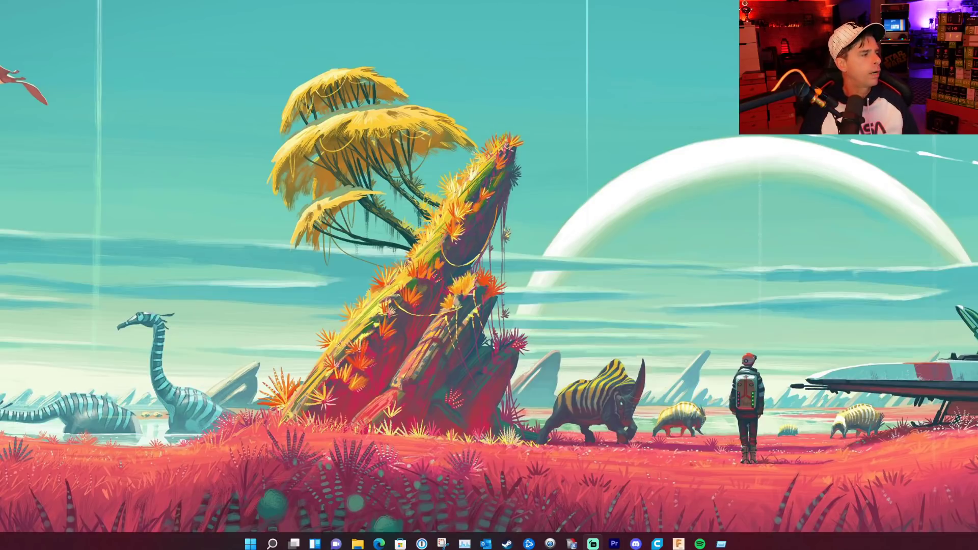
Launch the Microsoft Windows Malicious Software Removal Tool by running the command mrt
{"action": "key", "text": "super+r"}
{"action": "left_click_drag", "start_coordinate": [485, 220], "coordinate": [456, 227]}
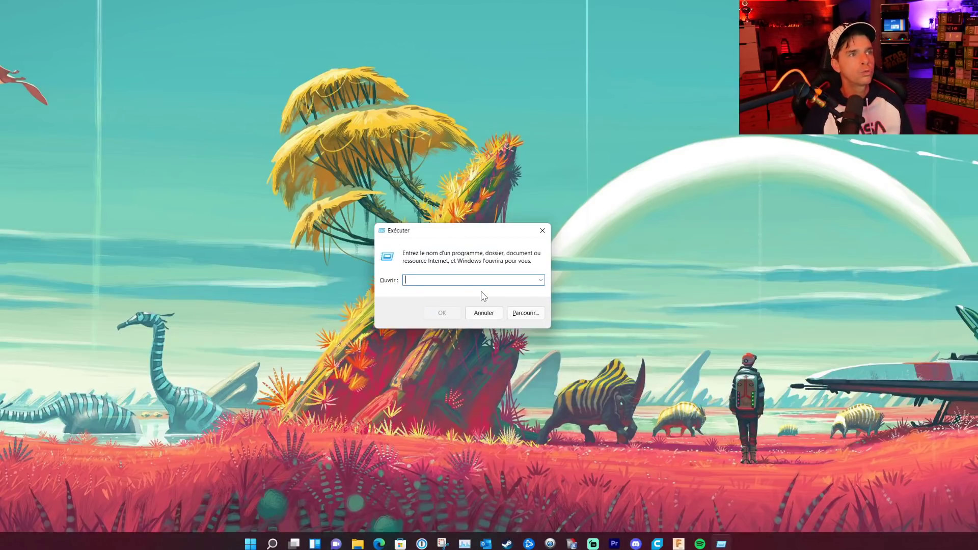
{"action": "type", "text": "mrt"}
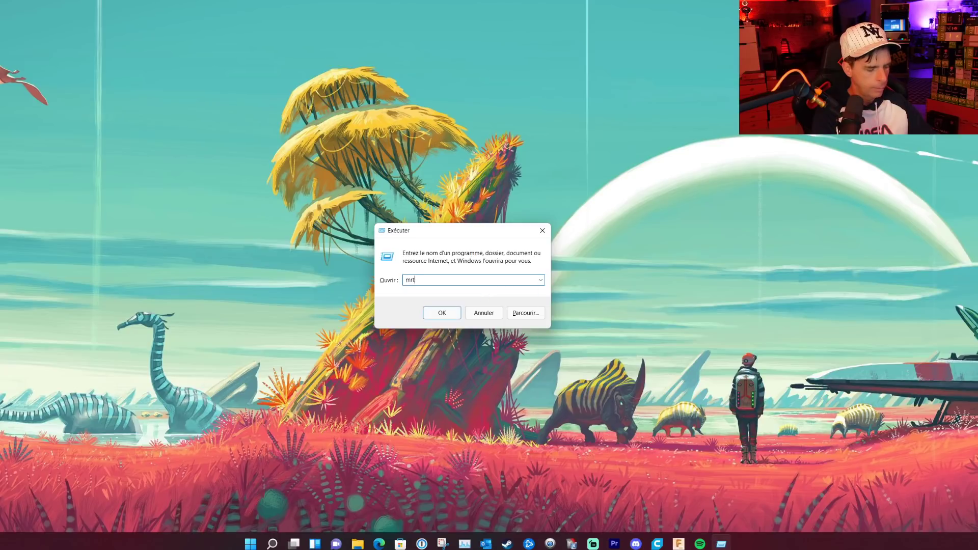
{"action": "key", "text": "Return"}
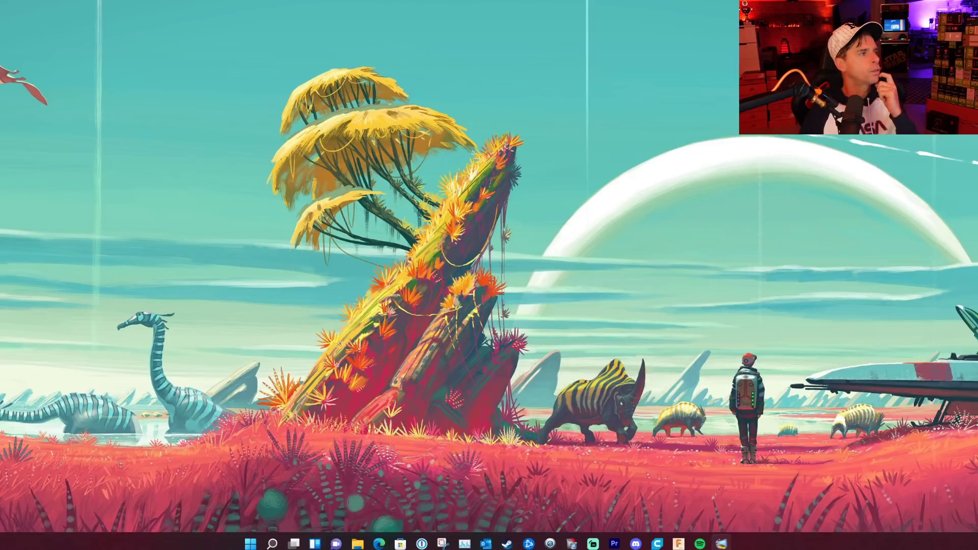
Move the removal tool into view and start a quick scan (Analyse rapide) of the computer
{"action": "left_click_drag", "start_coordinate": [724, 152], "coordinate": [521, 121]}
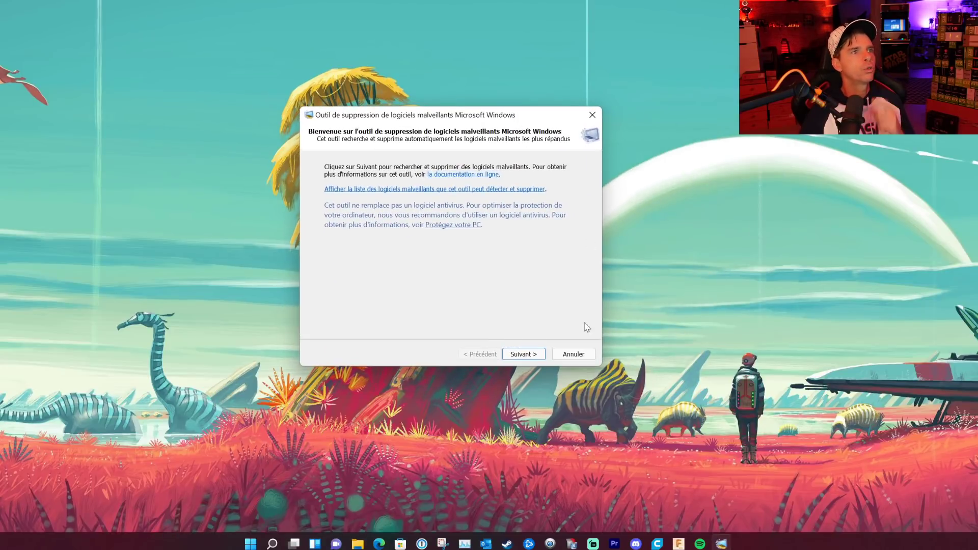
{"action": "left_click", "coordinate": [530, 356]}
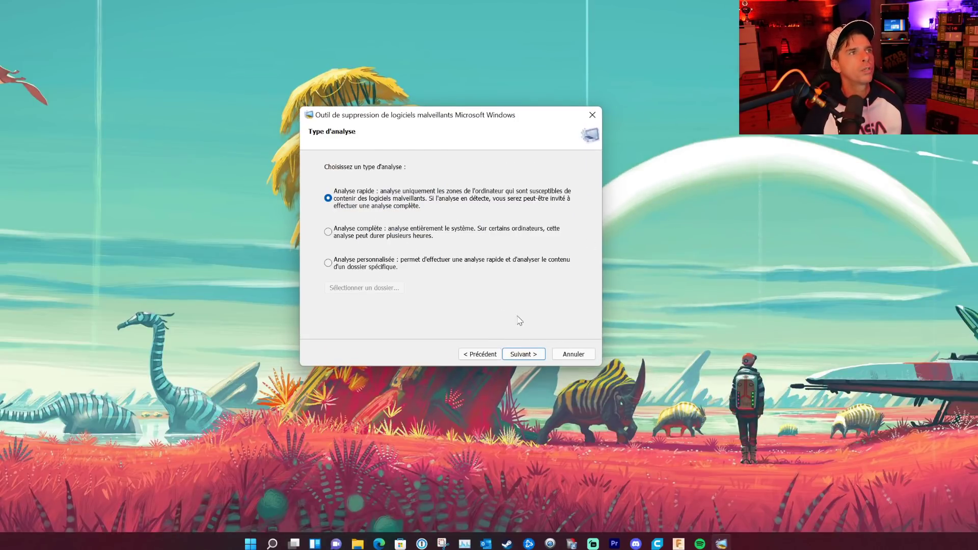
{"action": "left_click", "coordinate": [518, 356]}
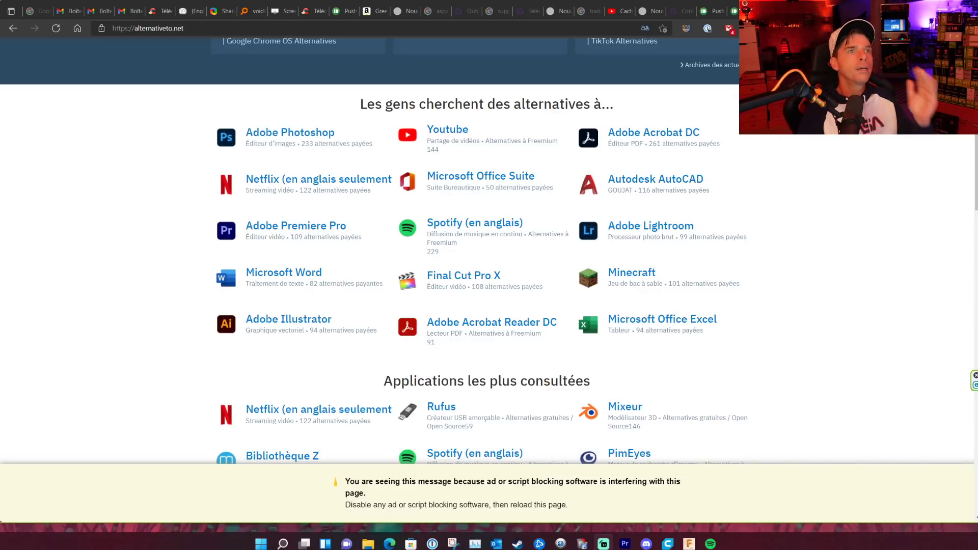
Browse the most searched and most viewed applications on the AlternativeTo home page
{"action": "scroll", "coordinate": [641, 309], "scroll_direction": "down", "scroll_amount": 12}
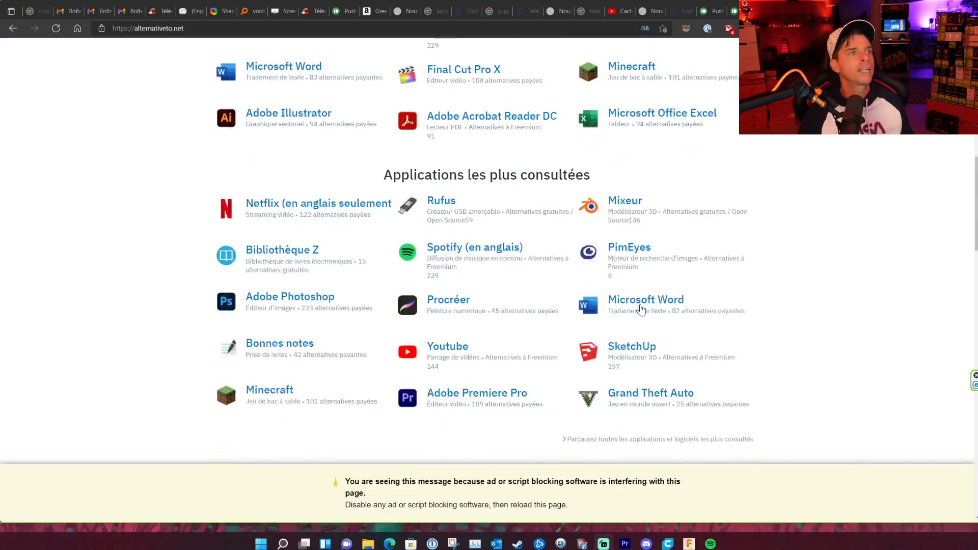
{"action": "scroll", "coordinate": [641, 309], "scroll_direction": "up", "scroll_amount": 8}
{"action": "scroll", "coordinate": [641, 309], "scroll_direction": "up", "scroll_amount": 8}
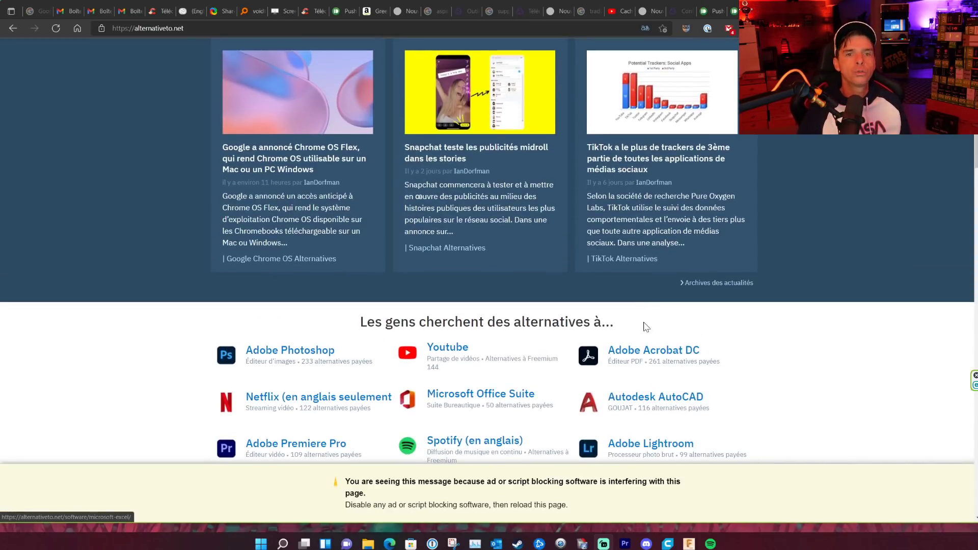
{"action": "scroll", "coordinate": [648, 334], "scroll_direction": "down", "scroll_amount": 7}
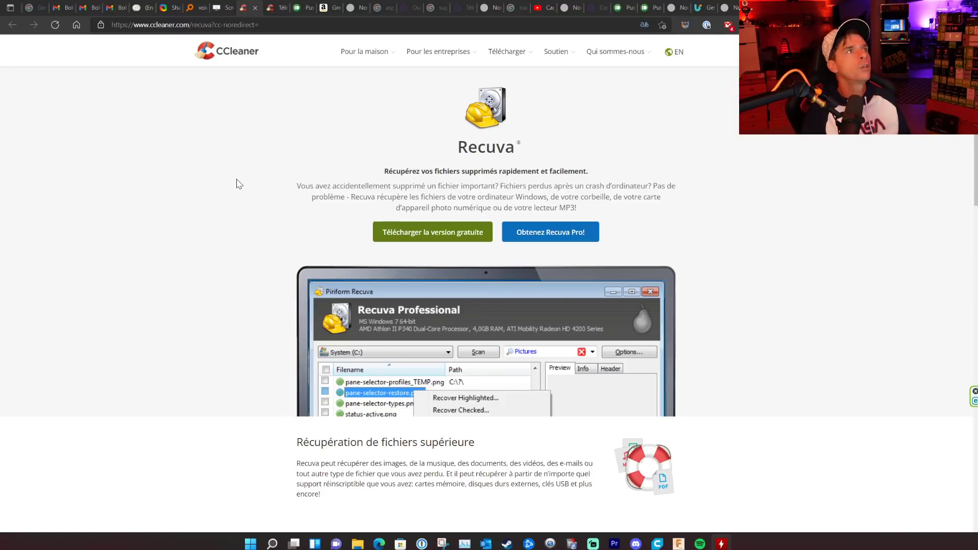
Switch from the Recuva page to the open Speccy page and read through the tool's description
{"action": "left_click", "coordinate": [270, 8]}
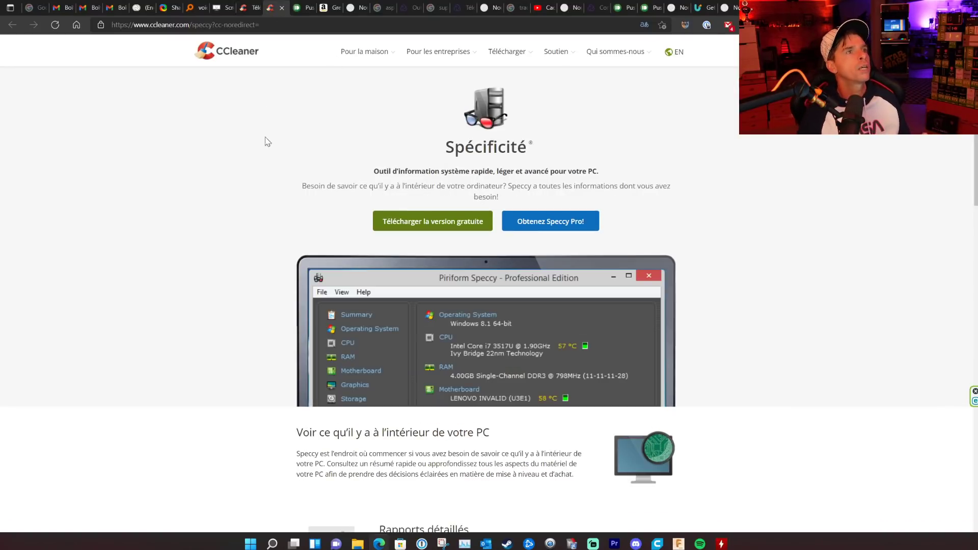
{"action": "scroll", "coordinate": [261, 229], "scroll_direction": "down", "scroll_amount": 1}
{"action": "scroll", "coordinate": [263, 241], "scroll_direction": "down", "scroll_amount": 1}
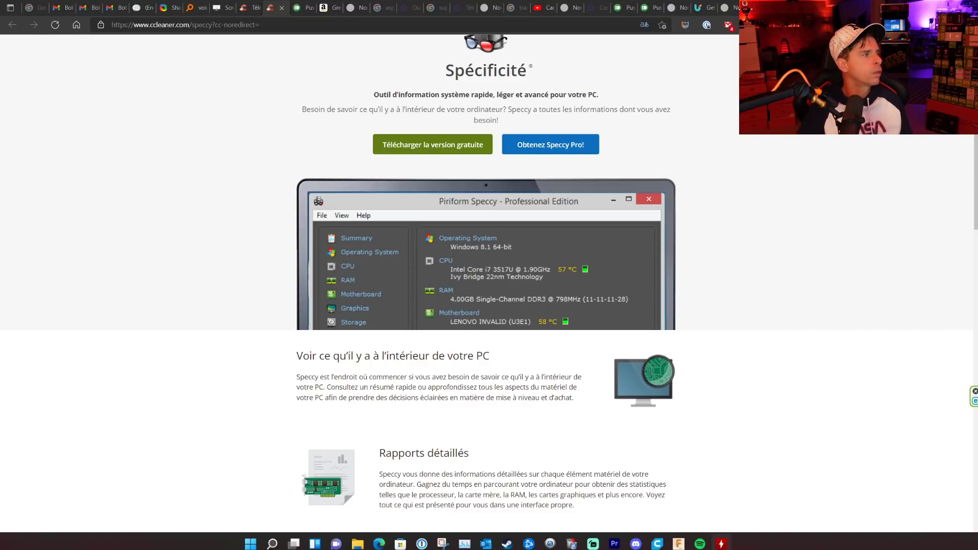
Bring the HWMonitor window into view and examine the processor's clock, utilization and temperature readings
{"action": "left_click_drag", "start_coordinate": [316, 548], "coordinate": [562, 59]}
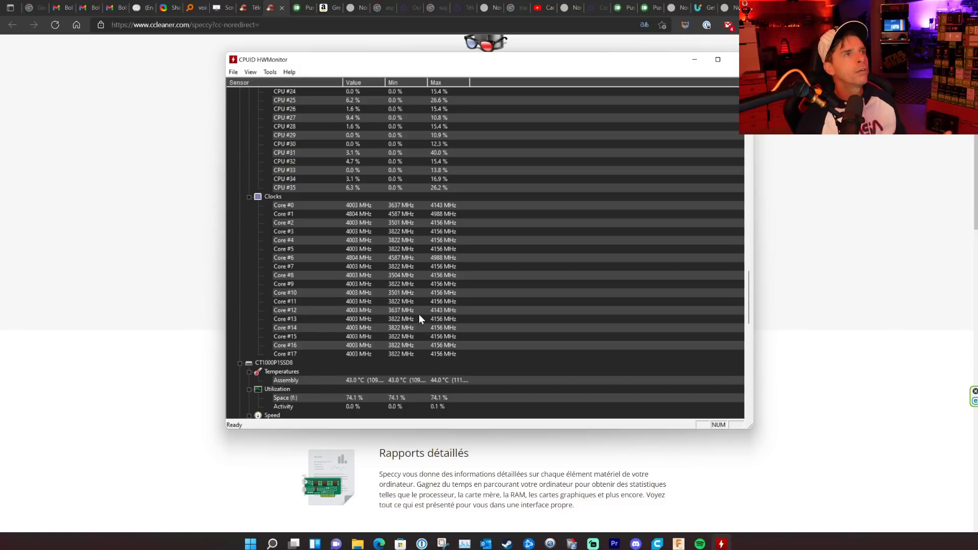
{"action": "scroll", "coordinate": [438, 304], "scroll_direction": "up", "scroll_amount": 5}
{"action": "scroll", "coordinate": [437, 303], "scroll_direction": "up", "scroll_amount": 14}
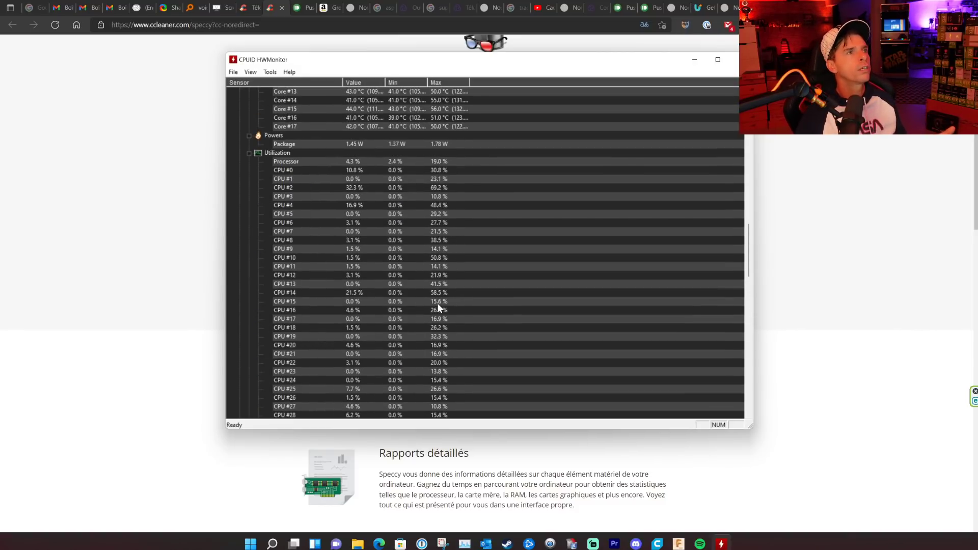
Examine HWMonitor's sensor readings for the mainboard, processor, storage drives and NVIDIA GeForce RTX 3090
{"action": "scroll", "coordinate": [437, 304], "scroll_direction": "up", "scroll_amount": 20}
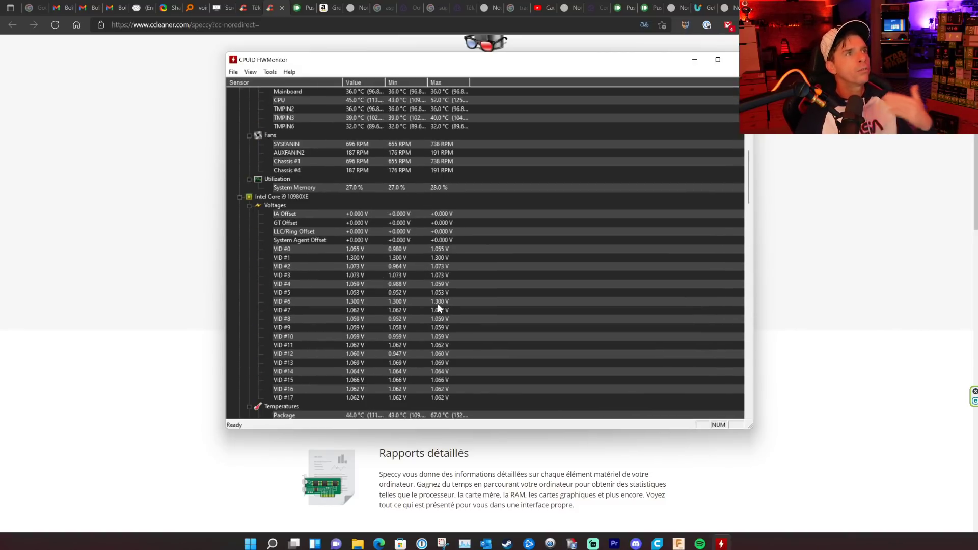
{"action": "scroll", "coordinate": [438, 304], "scroll_direction": "up", "scroll_amount": 4}
{"action": "scroll", "coordinate": [438, 304], "scroll_direction": "down", "scroll_amount": 15}
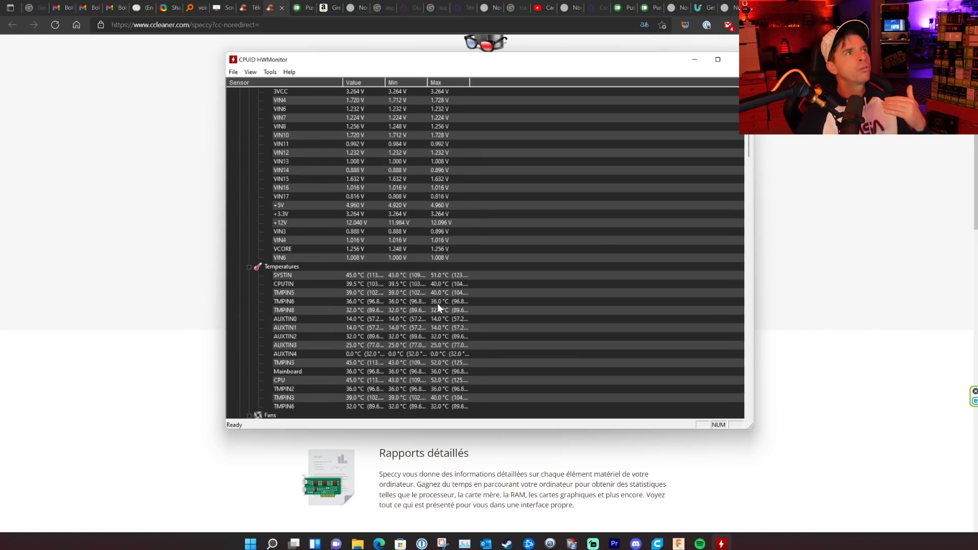
{"action": "scroll", "coordinate": [443, 306], "scroll_direction": "down", "scroll_amount": 20}
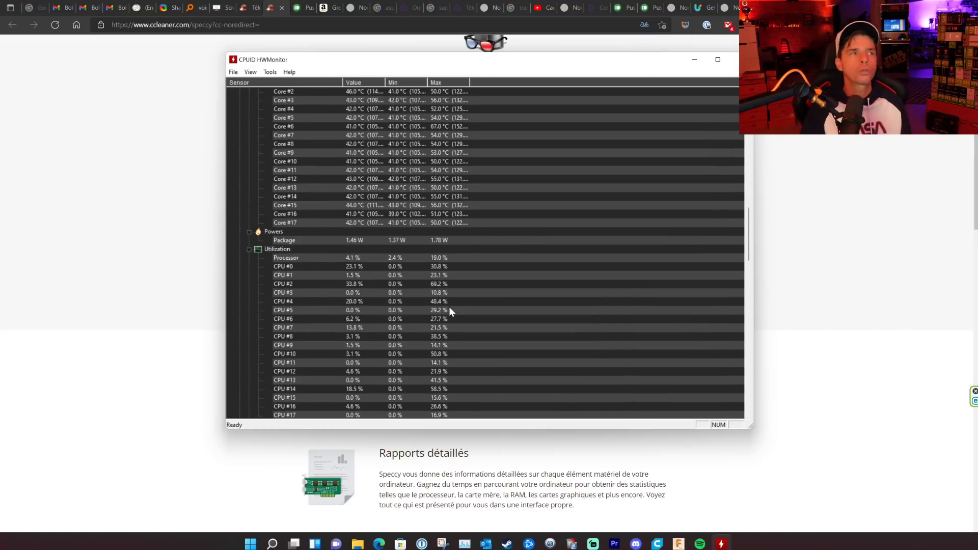
{"action": "scroll", "coordinate": [451, 312], "scroll_direction": "down", "scroll_amount": 18}
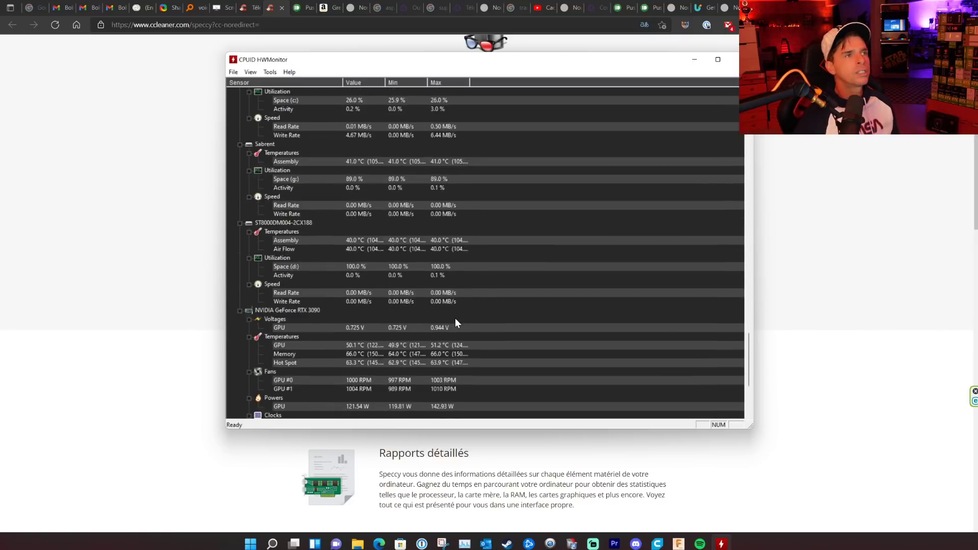
{"action": "scroll", "coordinate": [456, 319], "scroll_direction": "up", "scroll_amount": 10}
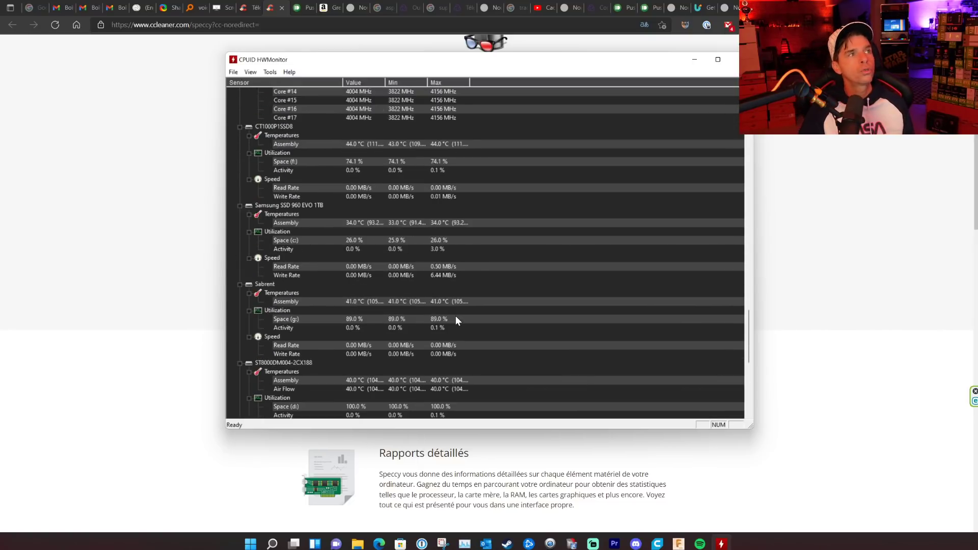
{"action": "scroll", "coordinate": [456, 320], "scroll_direction": "down", "scroll_amount": 8}
{"action": "scroll", "coordinate": [456, 324], "scroll_direction": "down", "scroll_amount": 2}
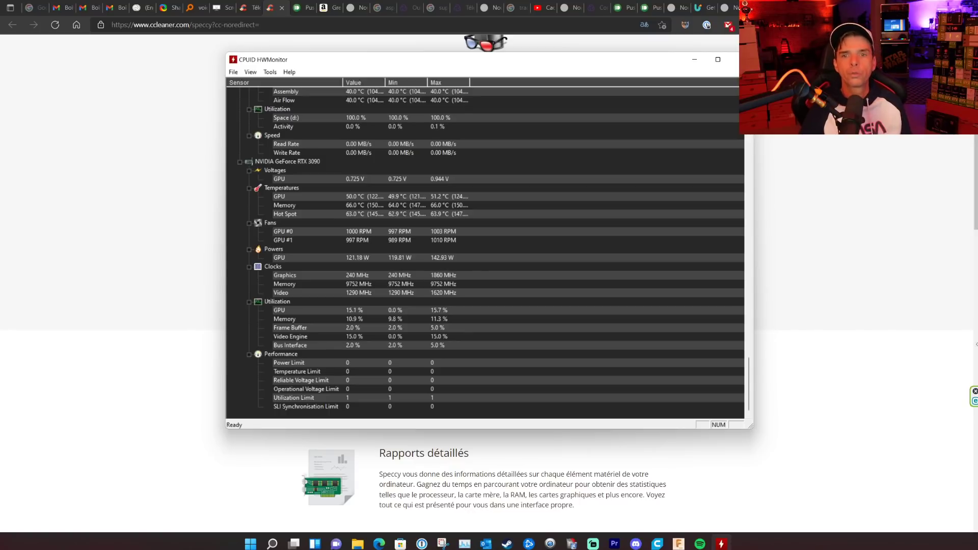
Bring the Core Temp and ROG CPU-Z windows into view in front of HWMonitor to inspect the processor information
{"action": "key", "text": "super+e"}
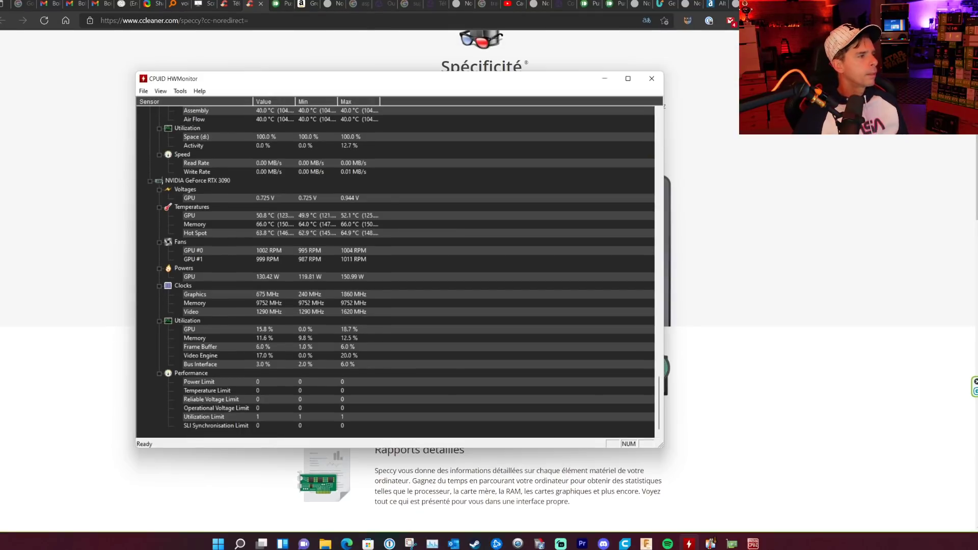
{"action": "left_click", "coordinate": [710, 544]}
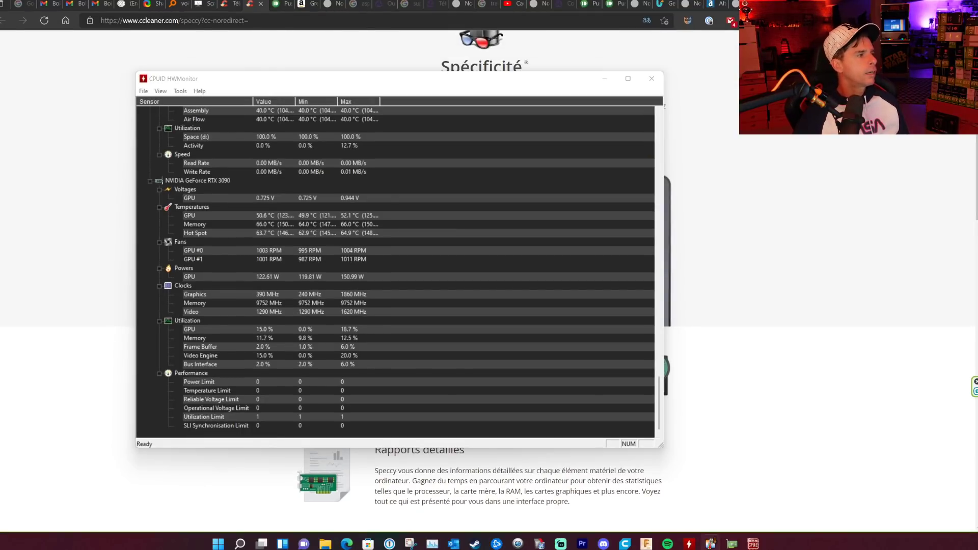
{"action": "left_click_drag", "start_coordinate": [0, 545], "coordinate": [126, 94]}
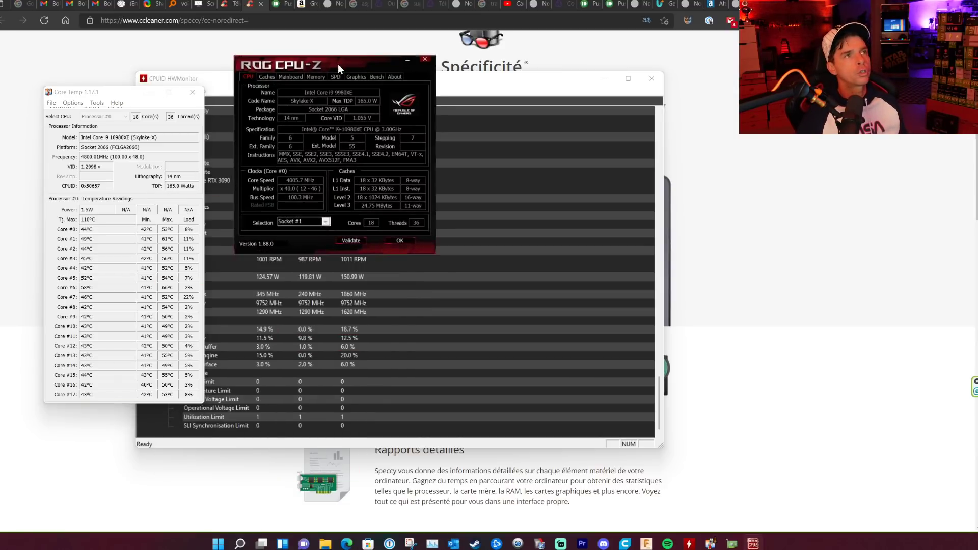
{"action": "left_click_drag", "start_coordinate": [338, 63], "coordinate": [349, 122]}
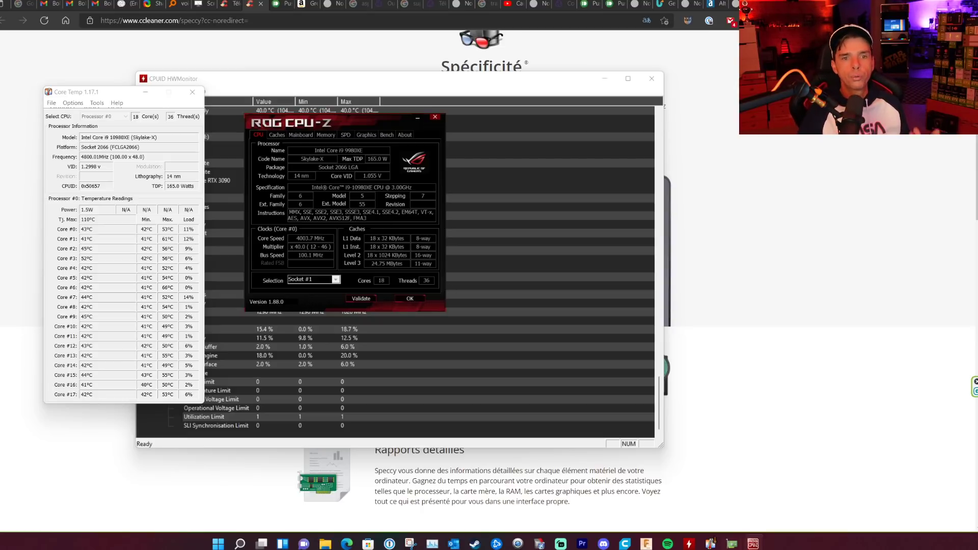
Switch to Revo Uninstaller and start uninstalling Everything 1.4.1.1015 (x64) without creating a system restore point
{"action": "left_click_drag", "start_coordinate": [720, 276], "coordinate": [591, 100]}
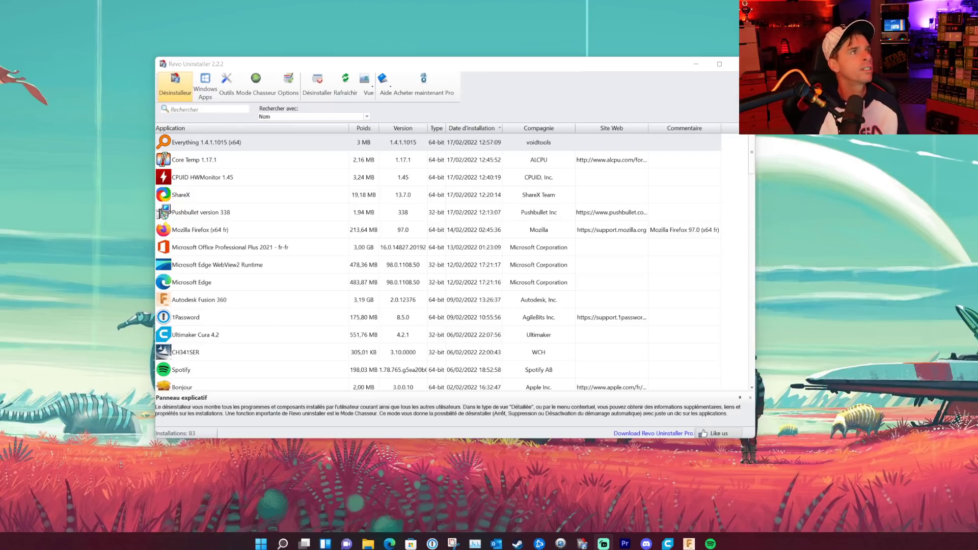
{"action": "left_click", "coordinate": [190, 145]}
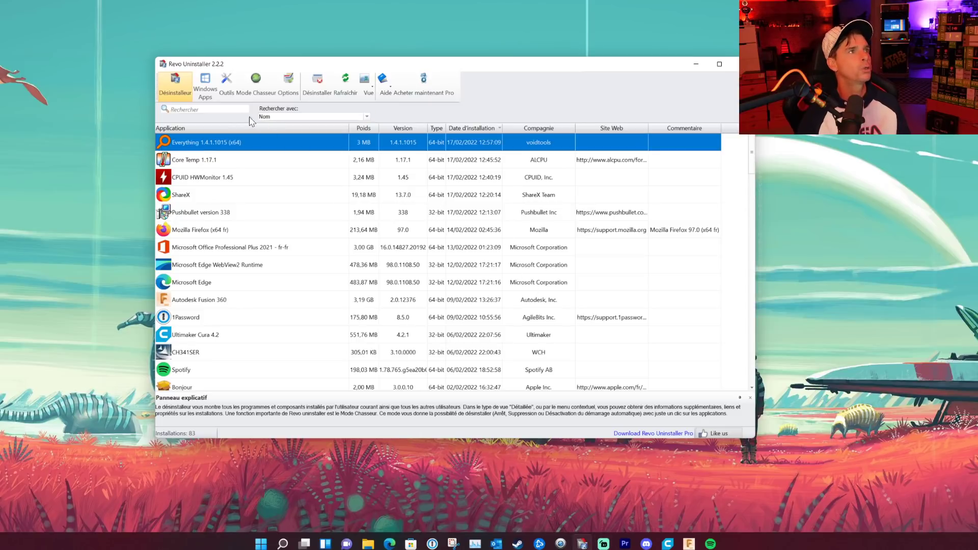
{"action": "right_click", "coordinate": [208, 144]}
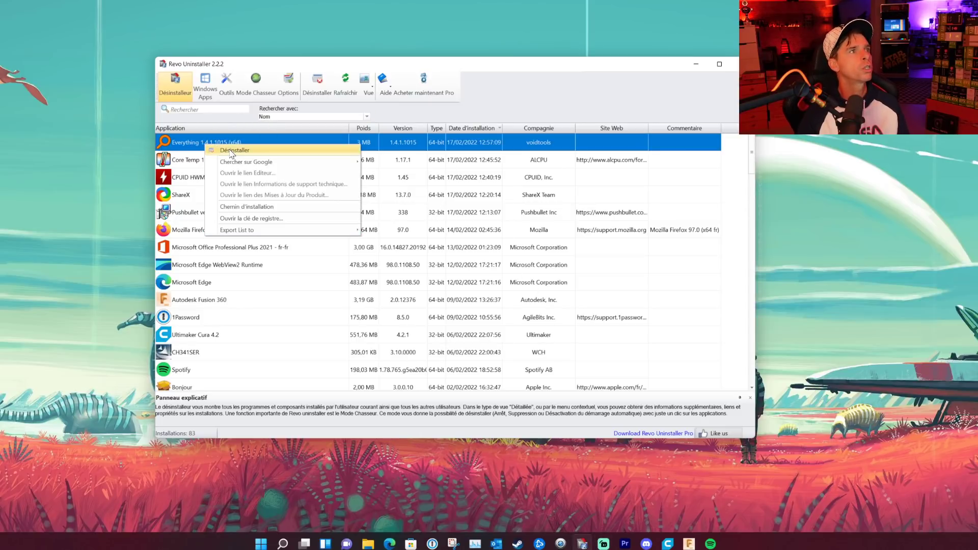
{"action": "left_click", "coordinate": [233, 153]}
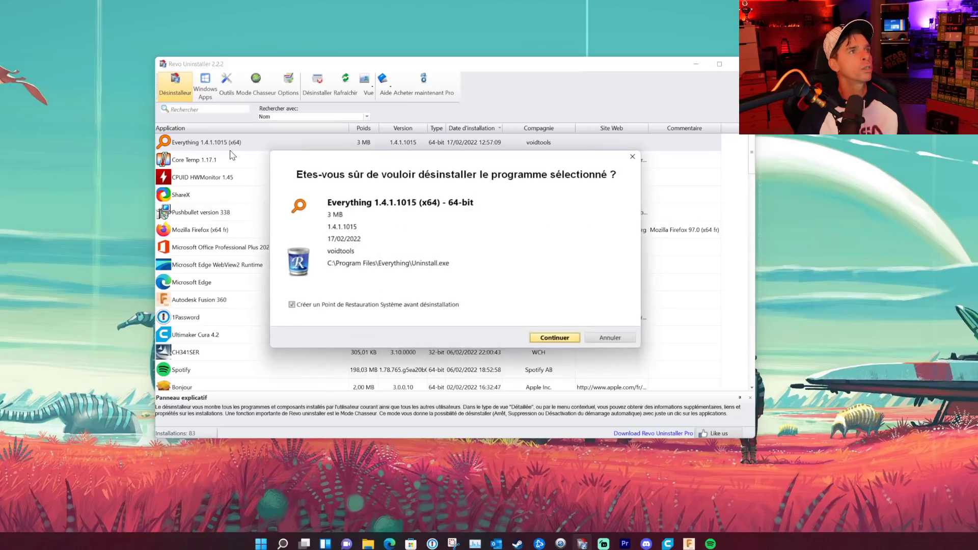
{"action": "left_click", "coordinate": [430, 309]}
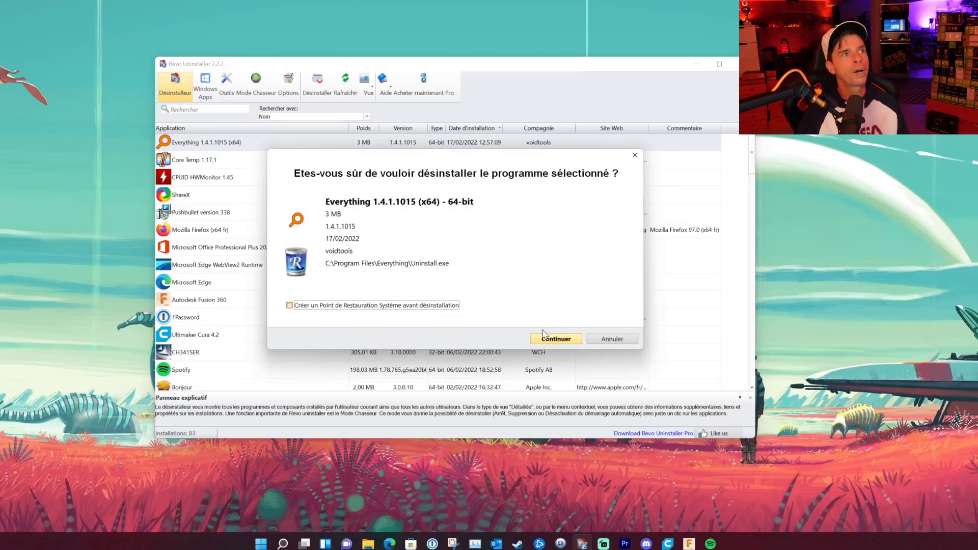
{"action": "left_click", "coordinate": [554, 339]}
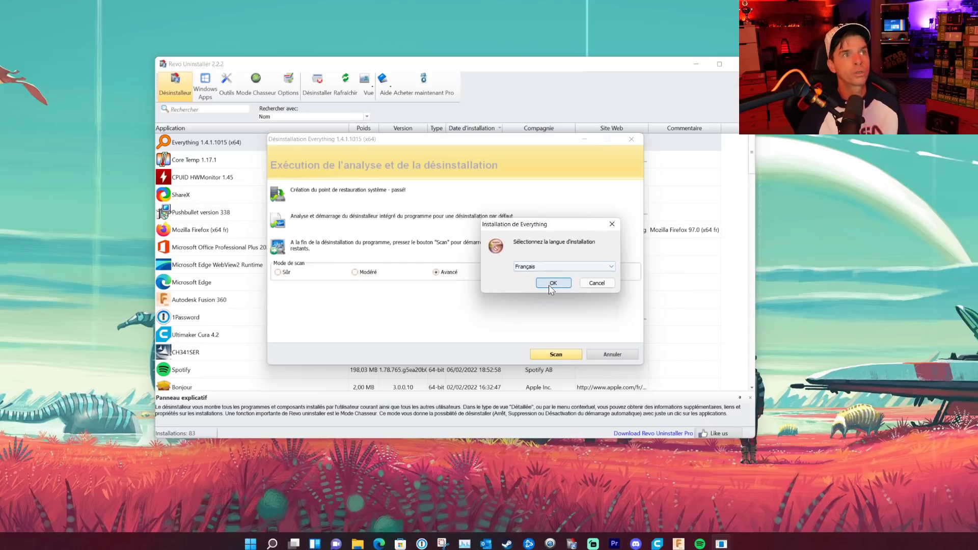
Complete Everything's own uninstaller in Français, and scan for its leftovers in Avancé mode
{"action": "left_click", "coordinate": [549, 286]}
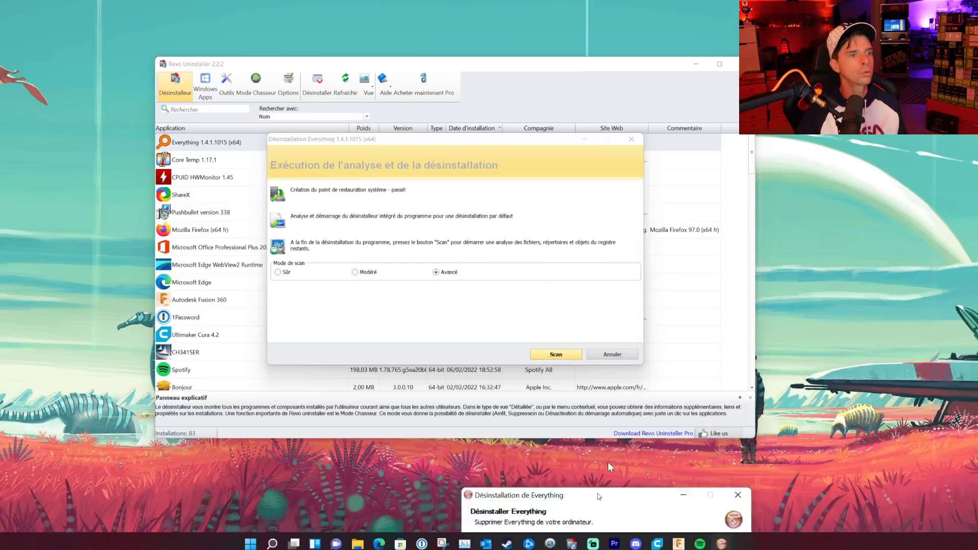
{"action": "left_click", "coordinate": [591, 269]}
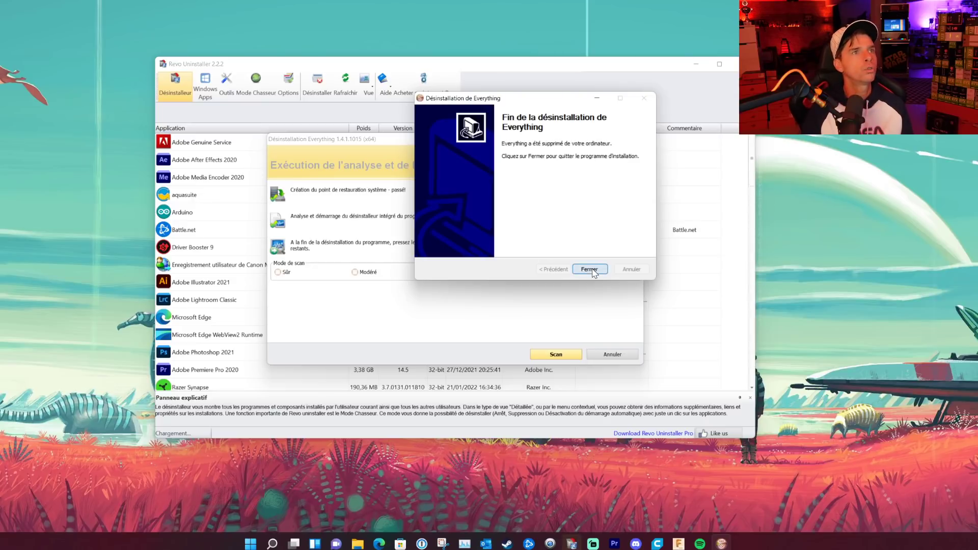
{"action": "left_click", "coordinate": [592, 270]}
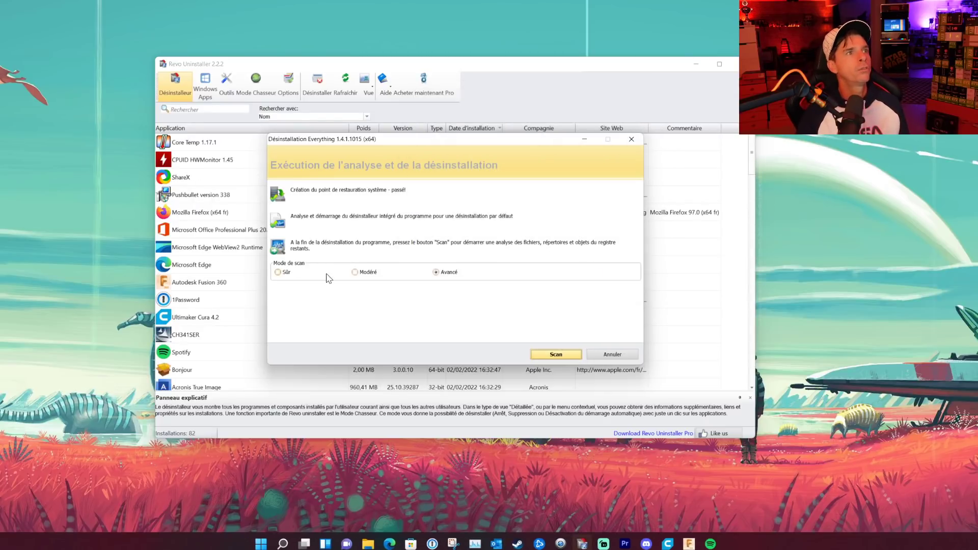
{"action": "left_click", "coordinate": [437, 275]}
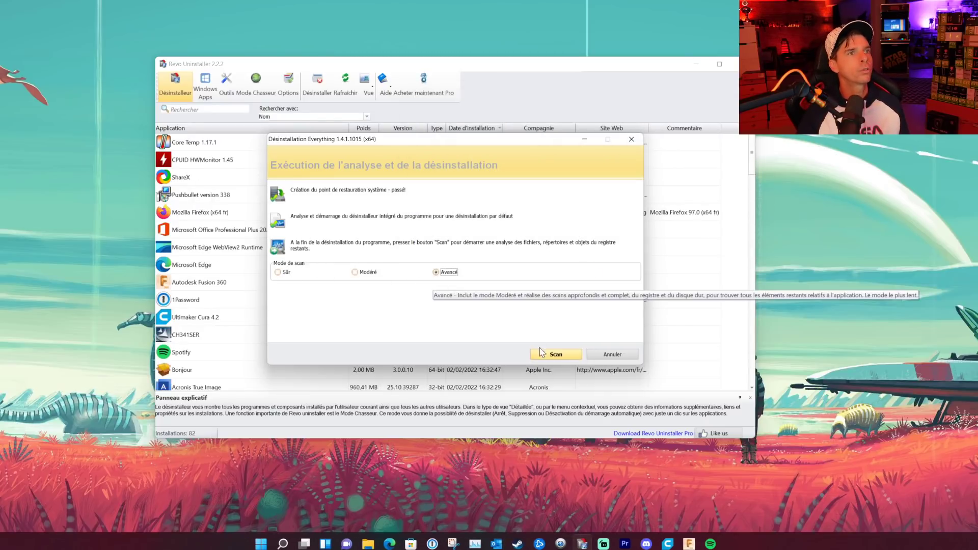
{"action": "left_click", "coordinate": [556, 354]}
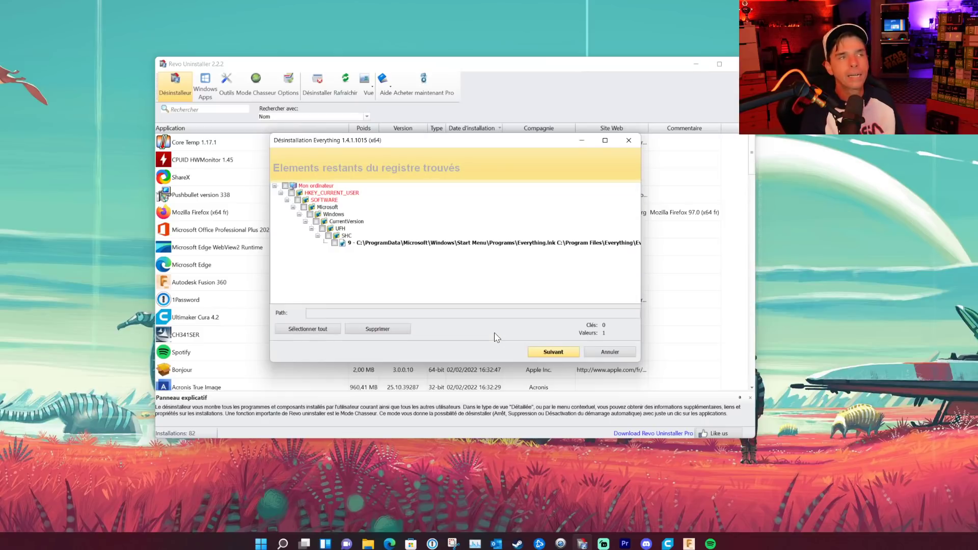
Select all leftover registry items under Mon ordinateur and delete them, confirming the removal
{"action": "left_click", "coordinate": [286, 186]}
{"action": "left_click", "coordinate": [285, 187]}
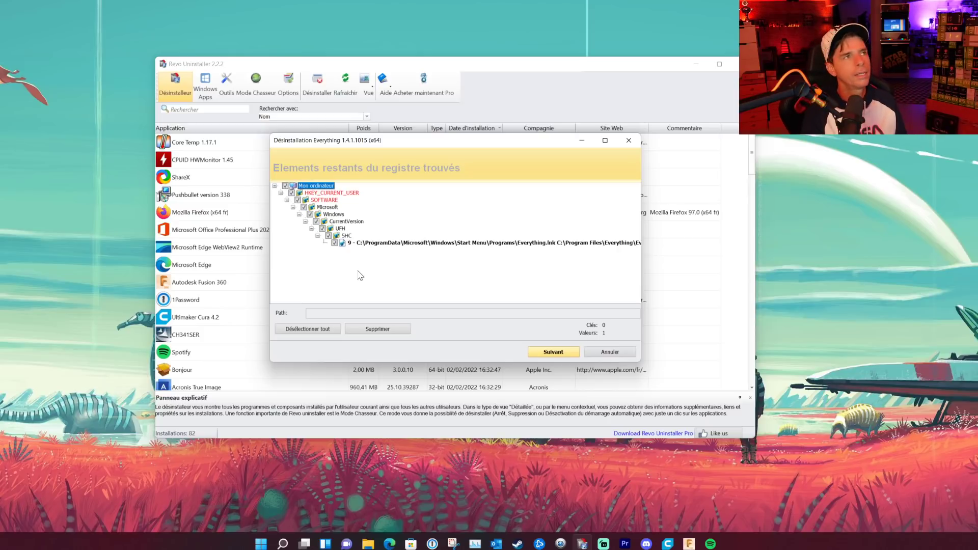
{"action": "left_click", "coordinate": [372, 332]}
{"action": "left_click", "coordinate": [471, 280]}
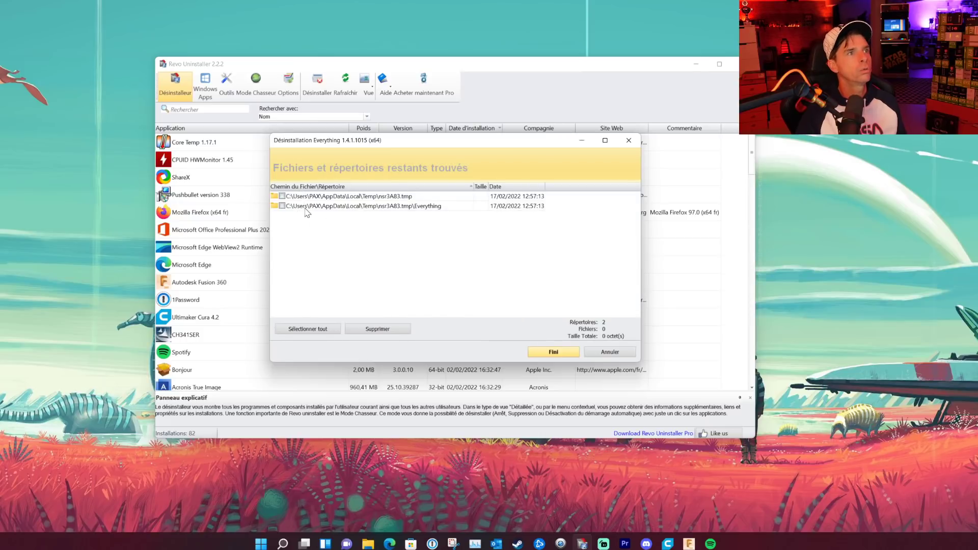
Select the leftover Everything temp directories and delete them, confirming the removal
{"action": "left_click", "coordinate": [283, 196]}
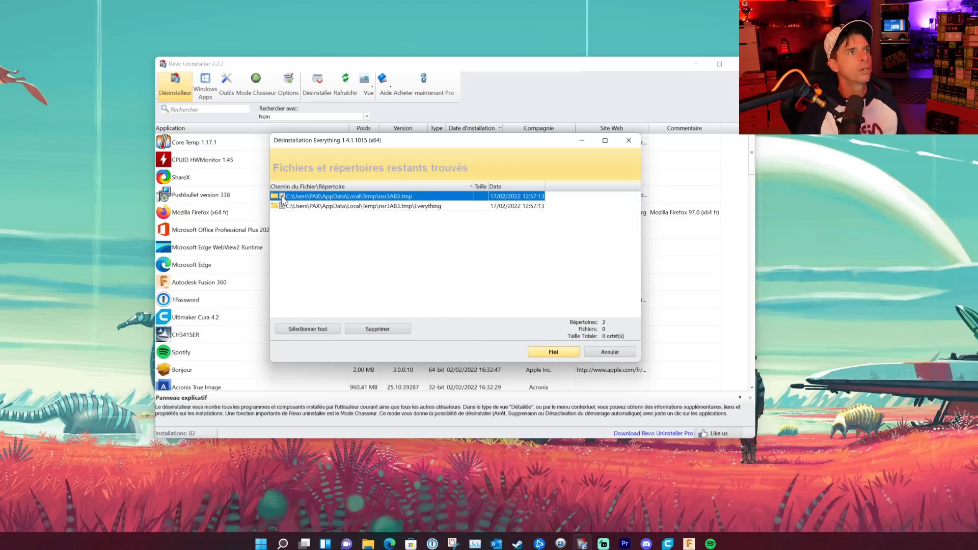
{"action": "left_click", "coordinate": [396, 332]}
{"action": "left_click", "coordinate": [476, 275]}
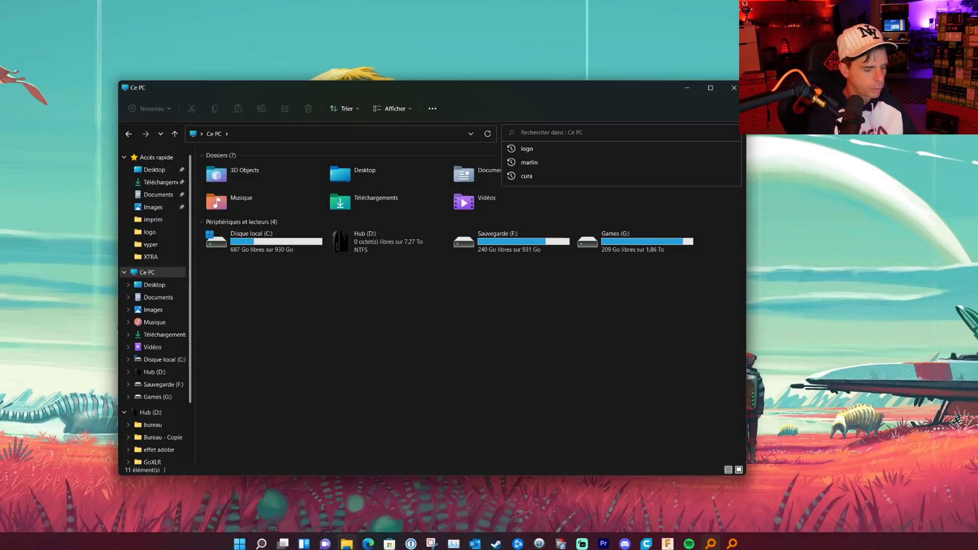
Search Ce PC for "logo" in File Explorer, then close the search window
{"action": "type", "text": "logo"}
{"action": "key", "text": "Return"}
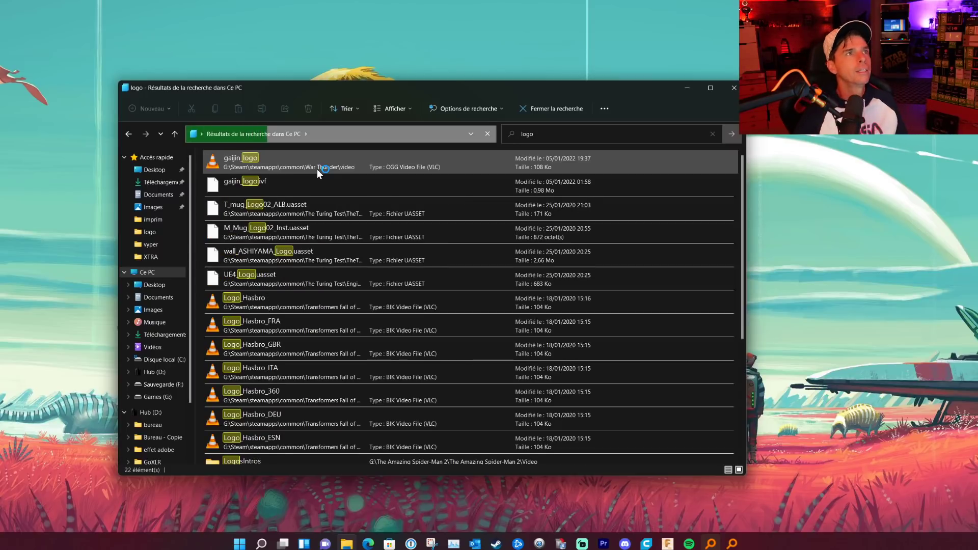
{"action": "left_click", "coordinate": [733, 90]}
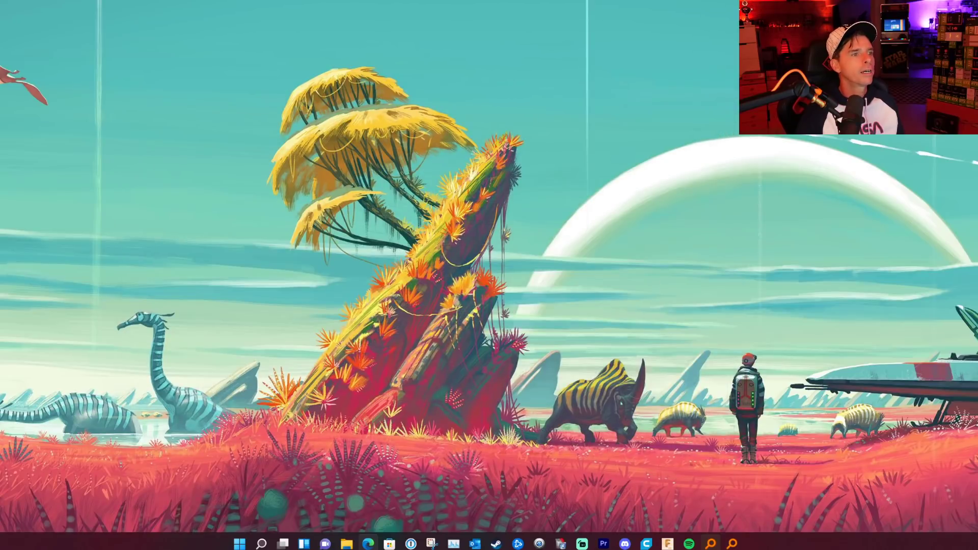
Bring the Everything window into view and search all drives for "logo"
{"action": "left_click_drag", "start_coordinate": [408, 549], "coordinate": [452, 154]}
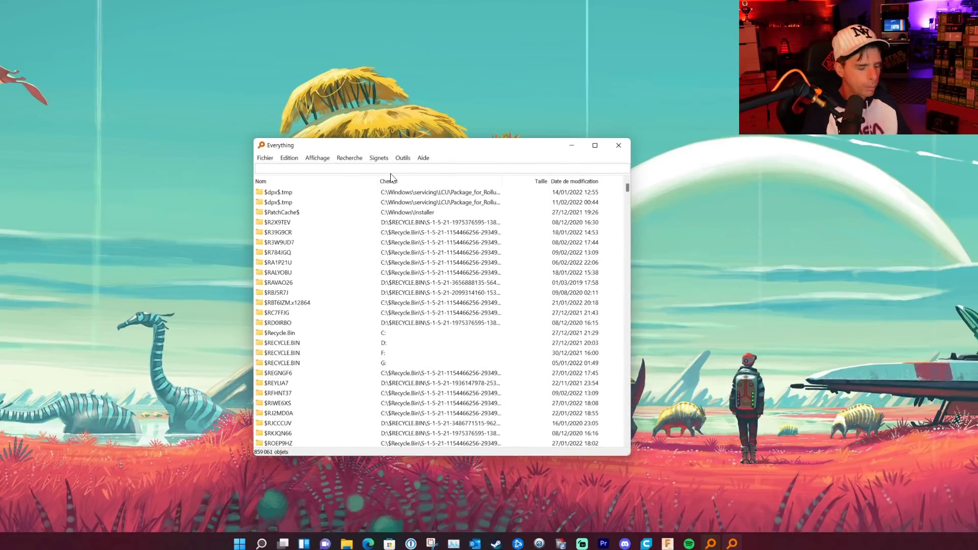
{"action": "type", "text": "logo"}
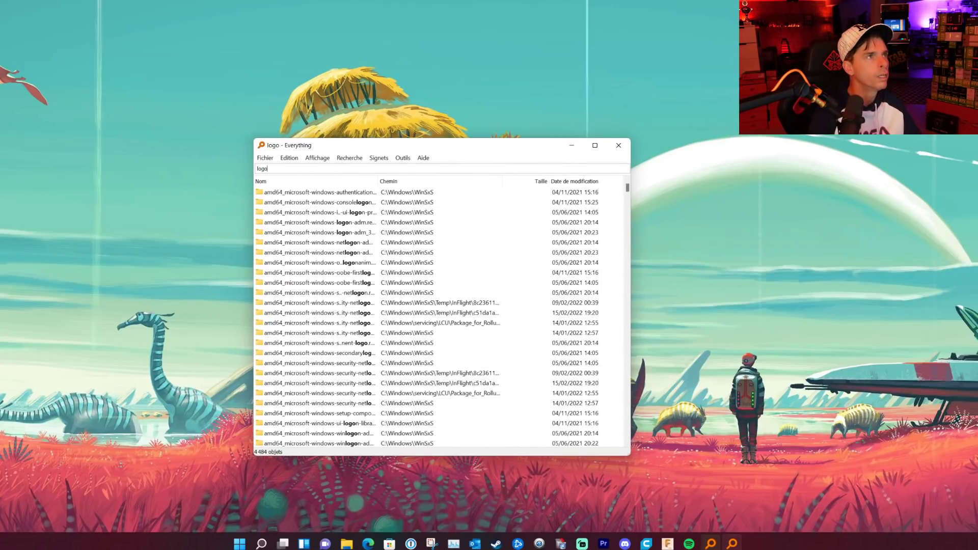
{"action": "key", "text": "Return"}
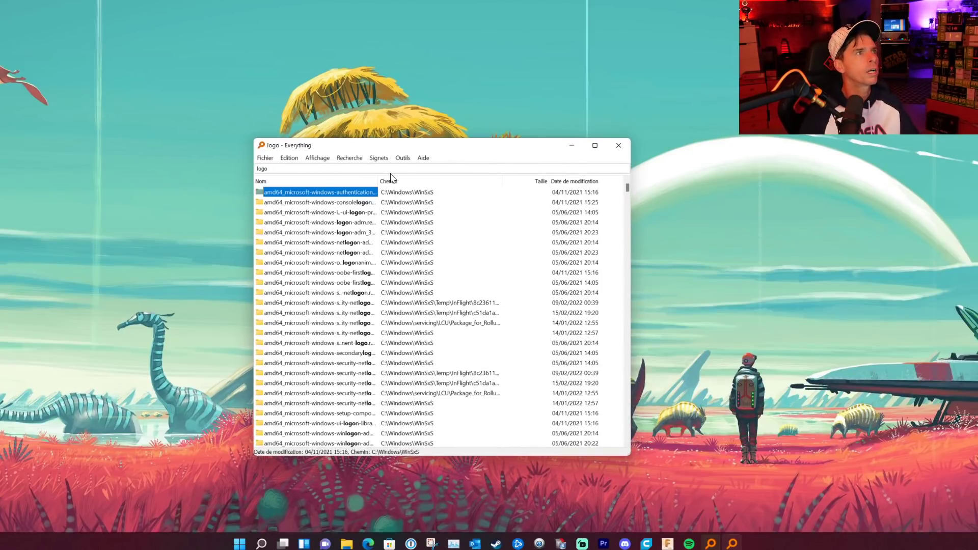
Replace the Everything search term with "pax" and browse the matching files and folders
{"action": "left_click", "coordinate": [275, 169]}
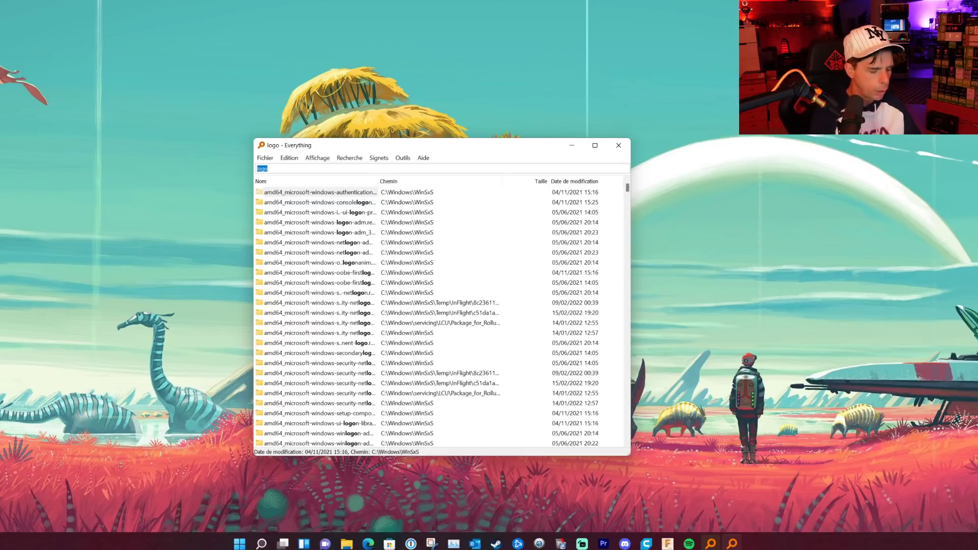
{"action": "type", "text": "pax"}
{"action": "key", "text": "Return"}
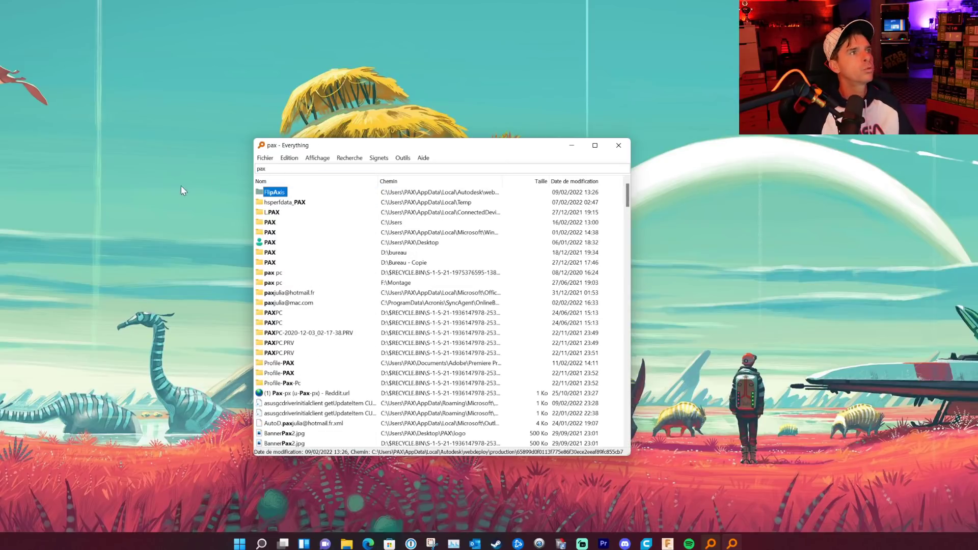
{"action": "scroll", "coordinate": [372, 304], "scroll_direction": "down", "scroll_amount": 12}
{"action": "scroll", "coordinate": [370, 283], "scroll_direction": "up", "scroll_amount": 12}
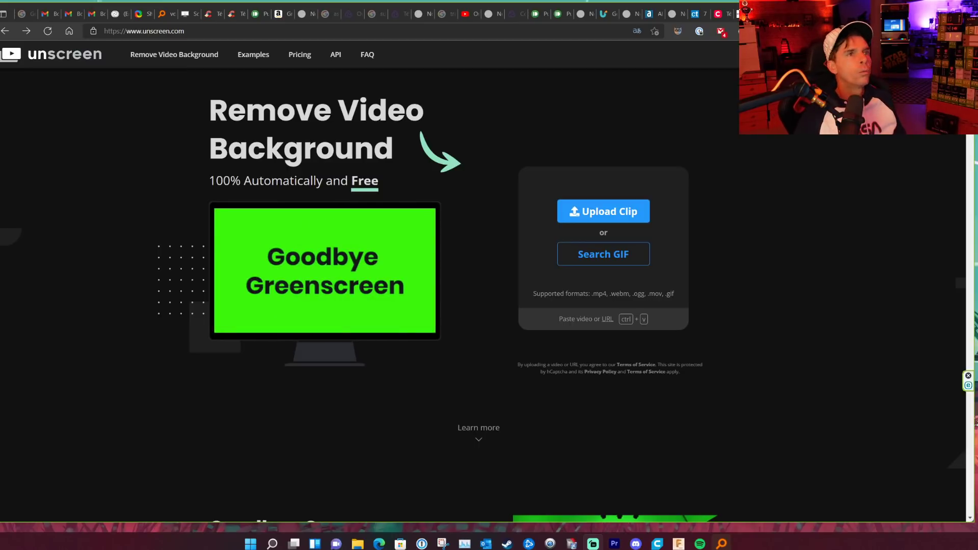
{"action": "left_click", "coordinate": [632, 211]}
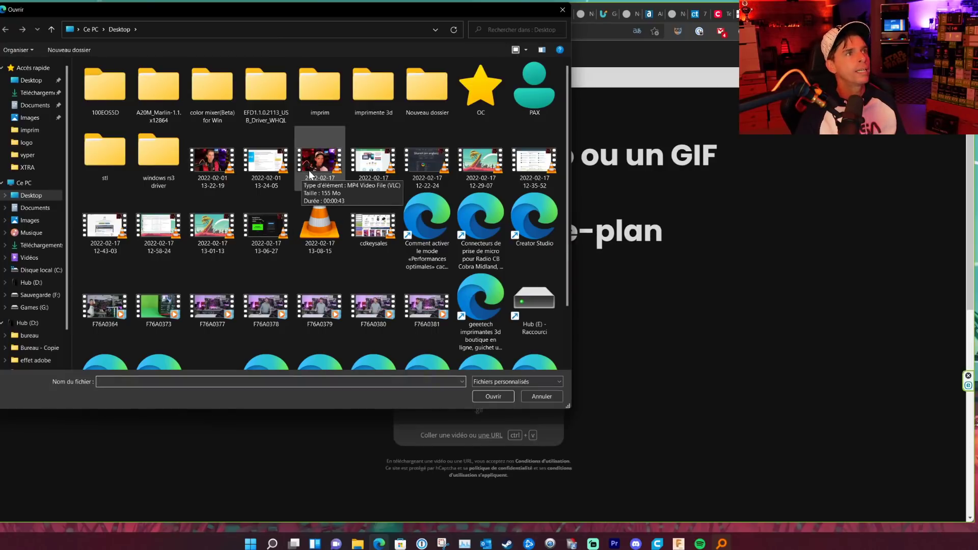
{"action": "left_click", "coordinate": [218, 169]}
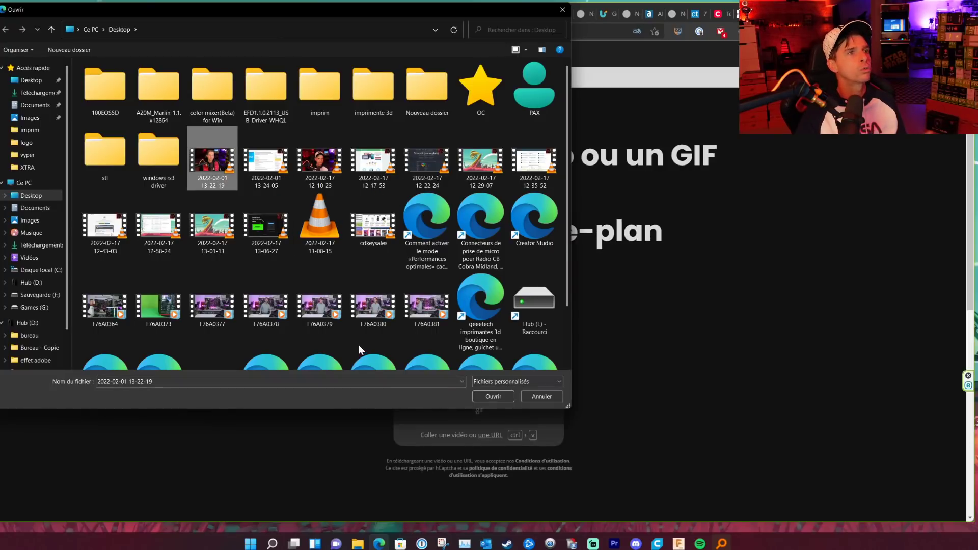
{"action": "left_click", "coordinate": [482, 396]}
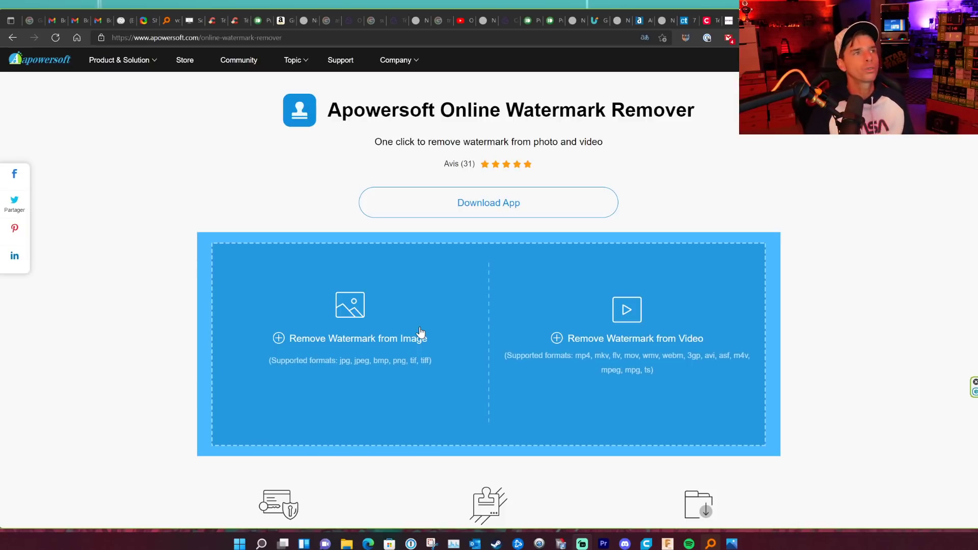
Load the PAX banner image into the Apowersoft online watermark remover for images
{"action": "left_click", "coordinate": [357, 321]}
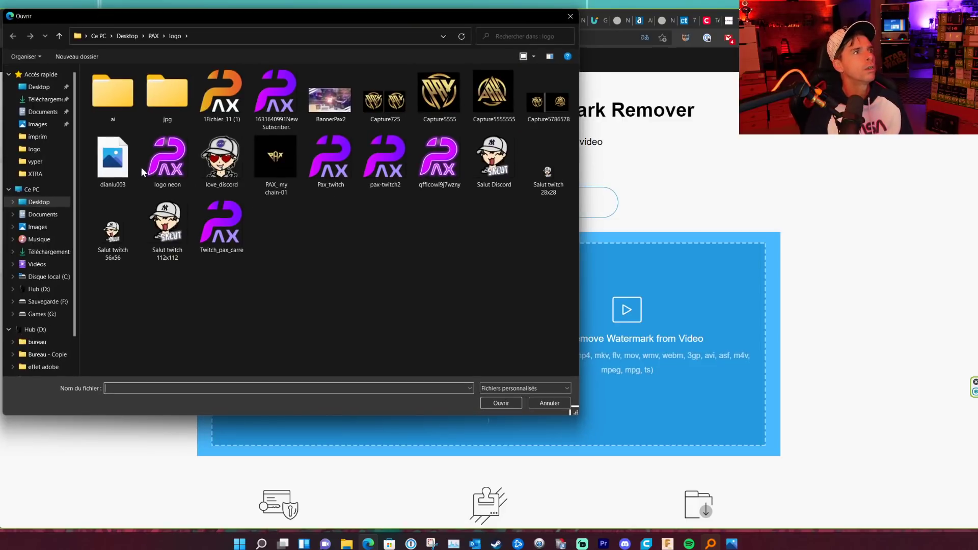
{"action": "left_click", "coordinate": [331, 100]}
{"action": "left_click", "coordinate": [508, 404]}
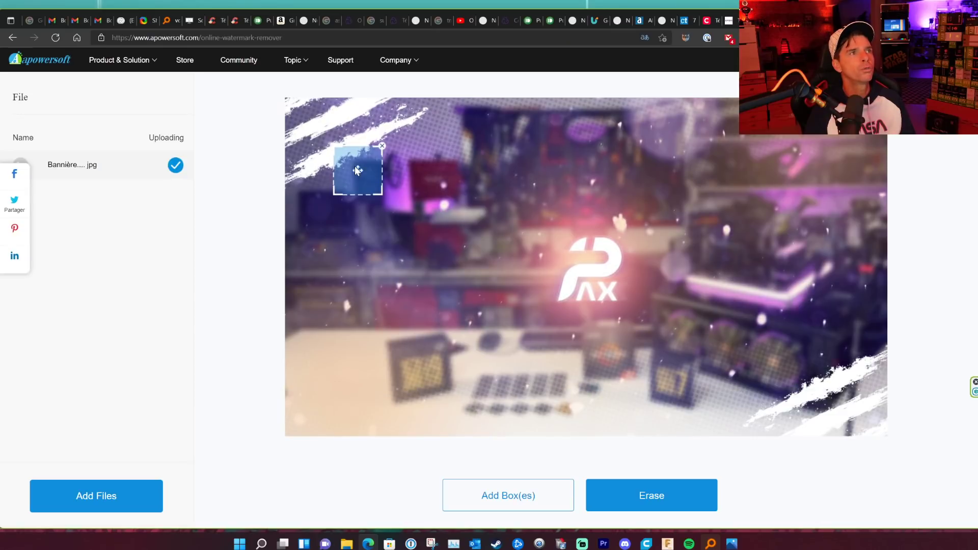
Cover the central PAX logo with the enlarged selection box, erase it and view the processed image in Photos
{"action": "left_click_drag", "start_coordinate": [355, 171], "coordinate": [659, 316]}
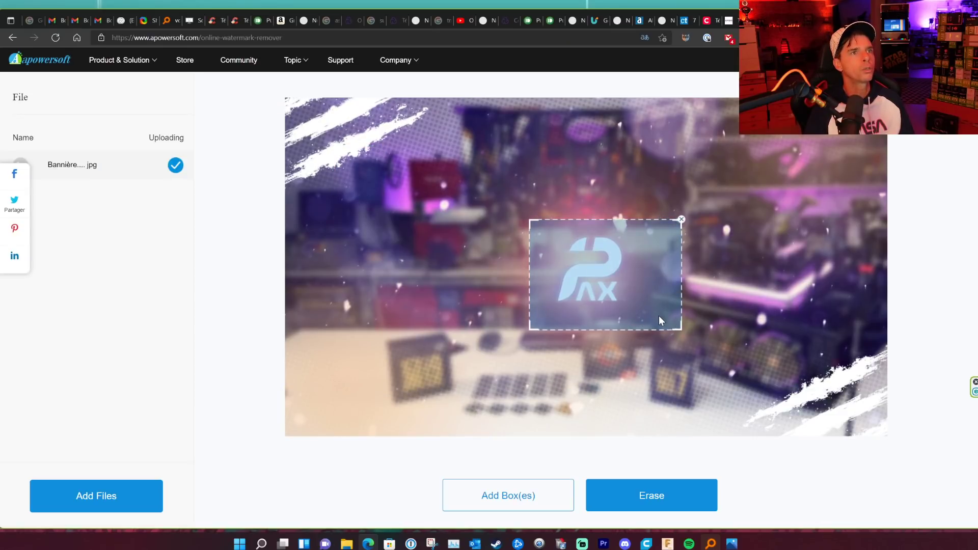
{"action": "left_click", "coordinate": [681, 498]}
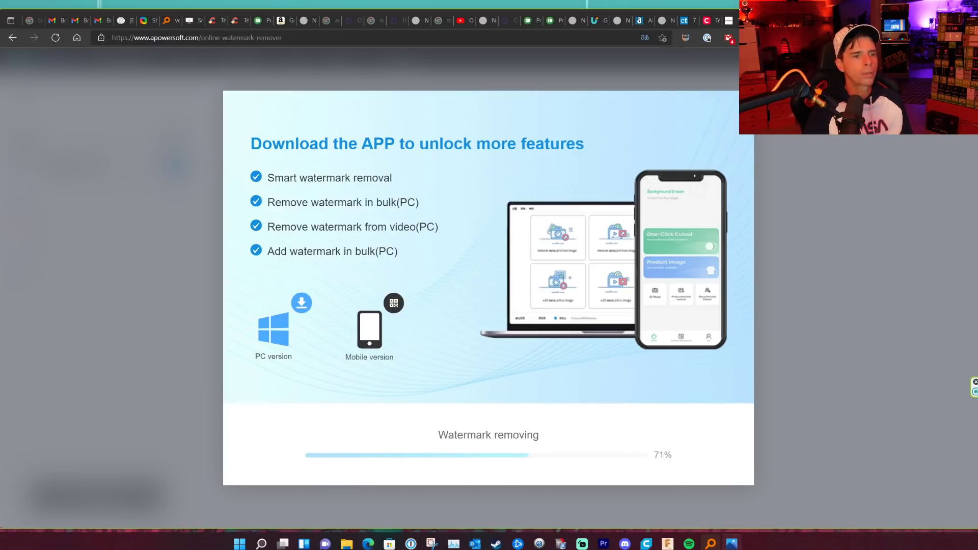
{"action": "key", "text": "alt+Tab"}
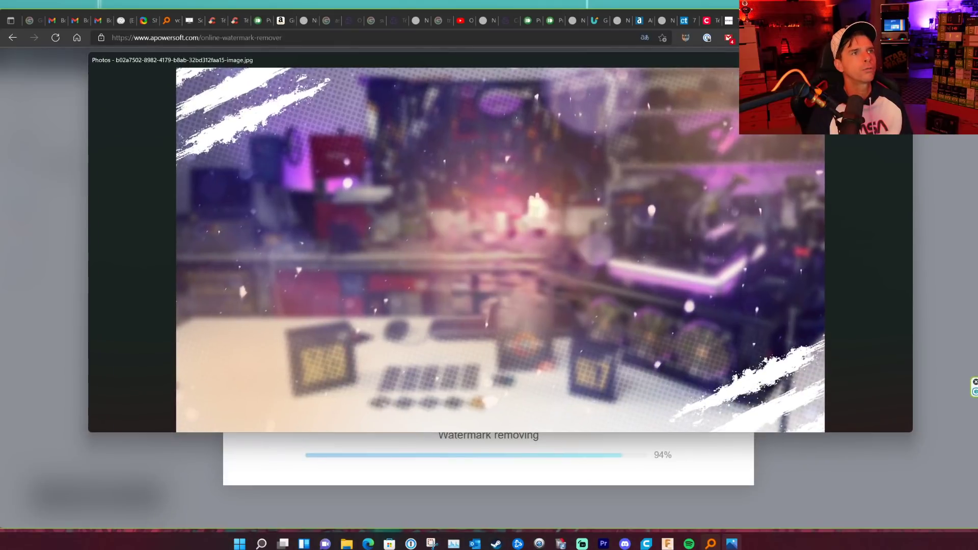